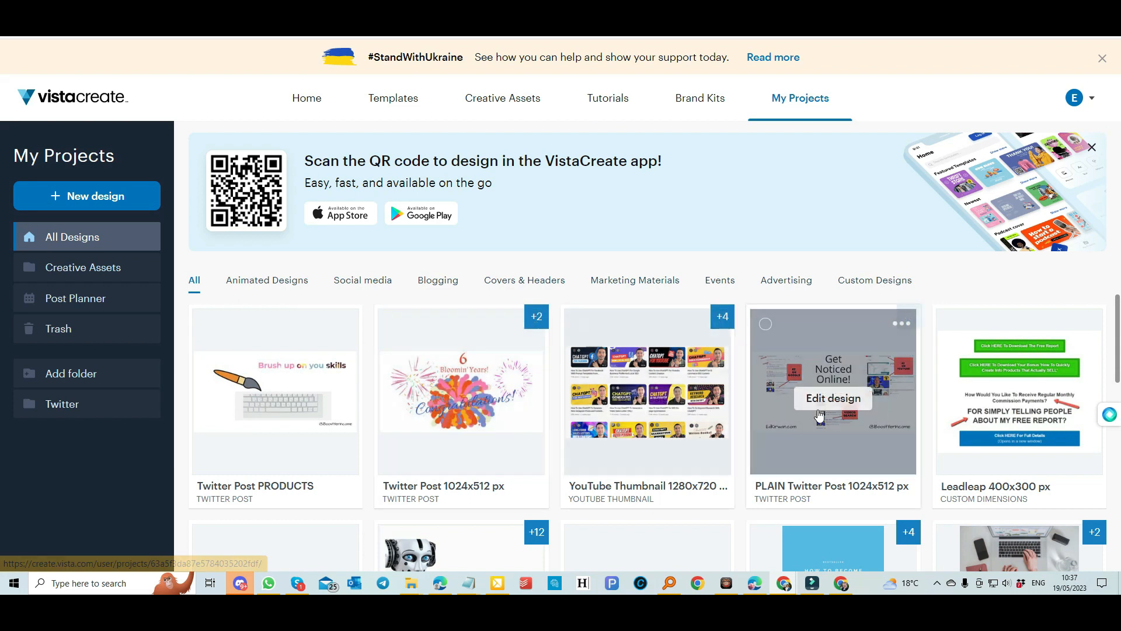
scroll(610, 403, "down", 5)
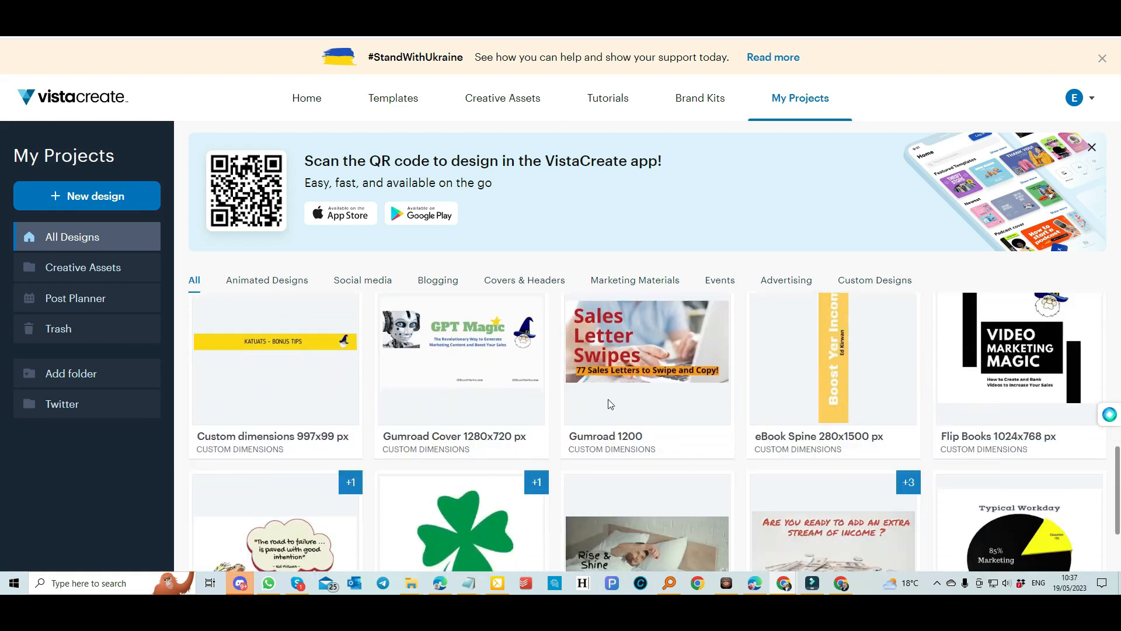
Find the Twitter Post 1024x512 px card in My Projects and open it with Edit design.
scroll(609, 400, "up", 3)
scroll(609, 399, "up", 6)
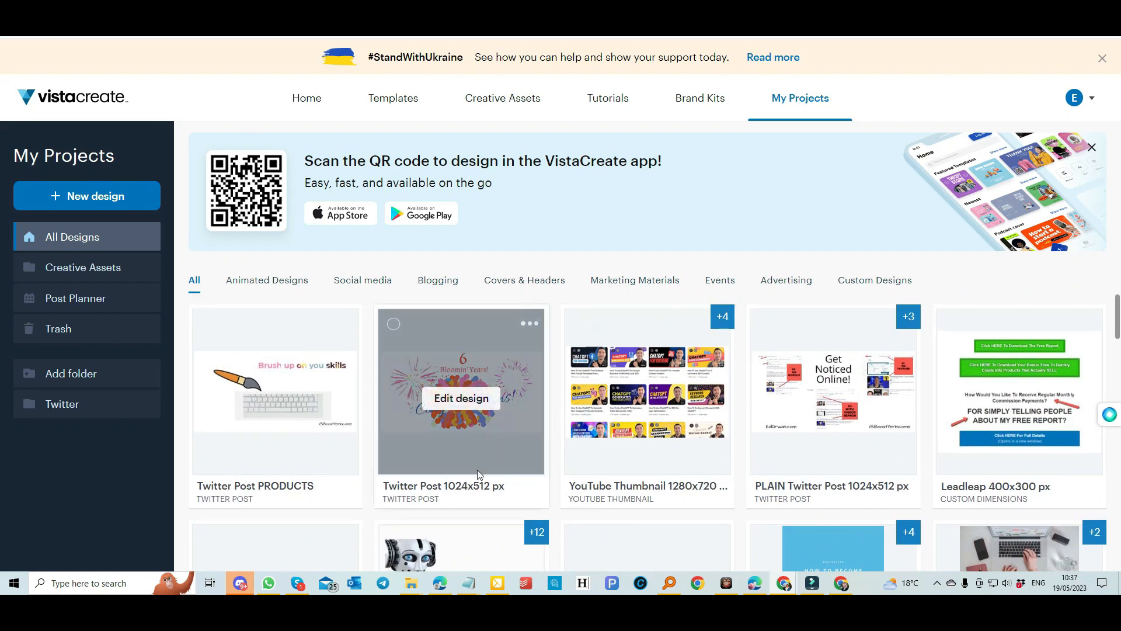
left_click(461, 401)
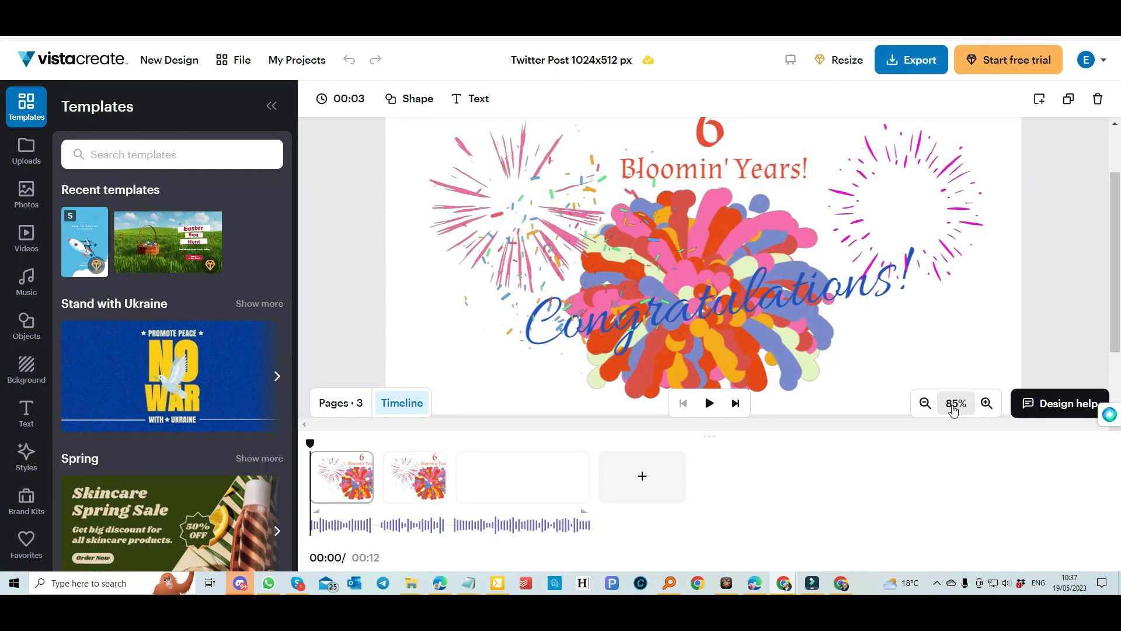
Zoom the canvas to 50% and show the uploaded tracks under Music > My Music.
left_click(956, 403)
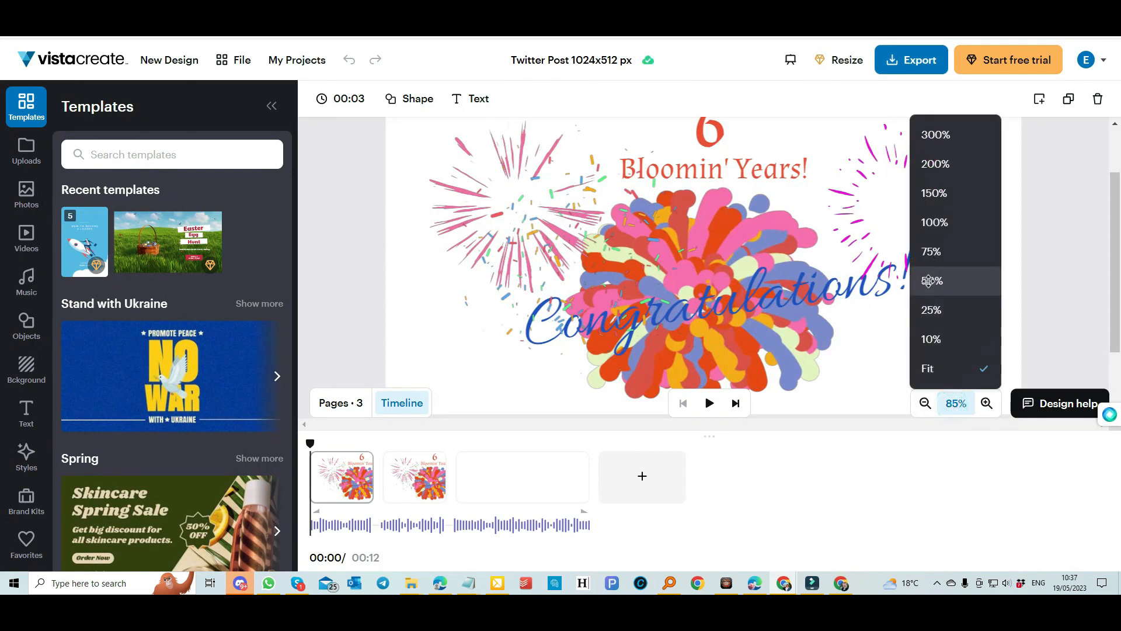
left_click(928, 281)
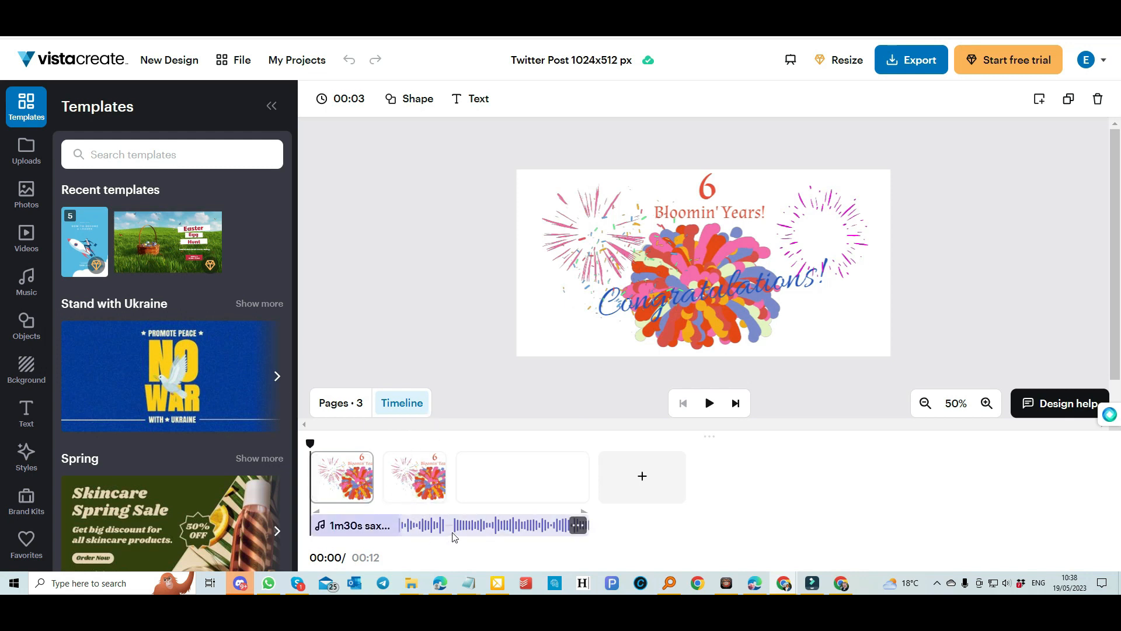
left_click(26, 283)
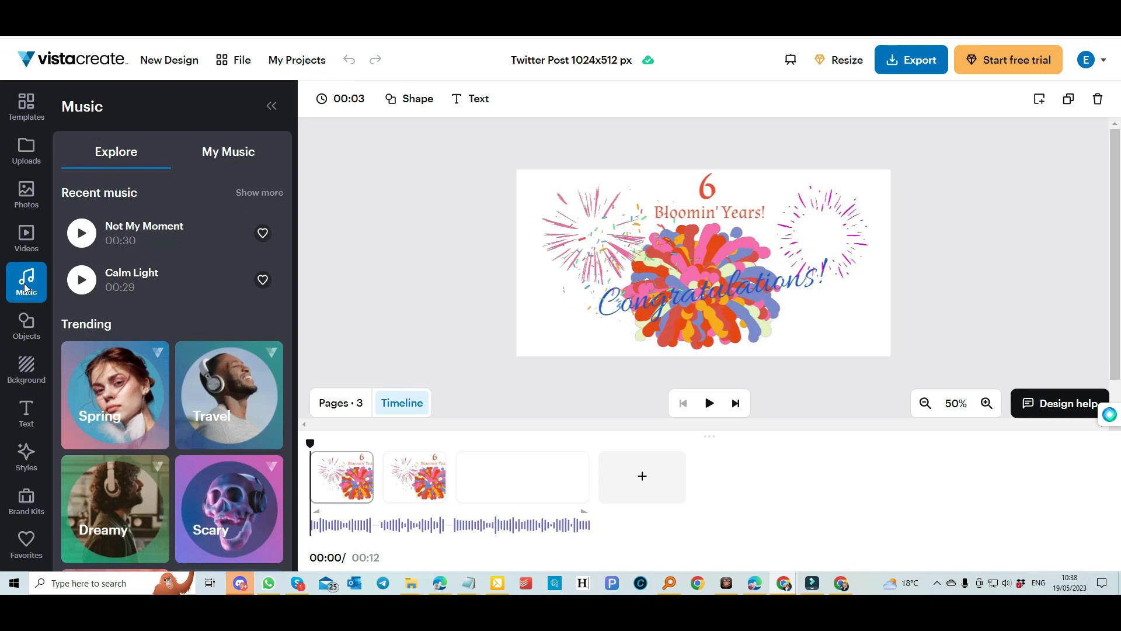
left_click(232, 153)
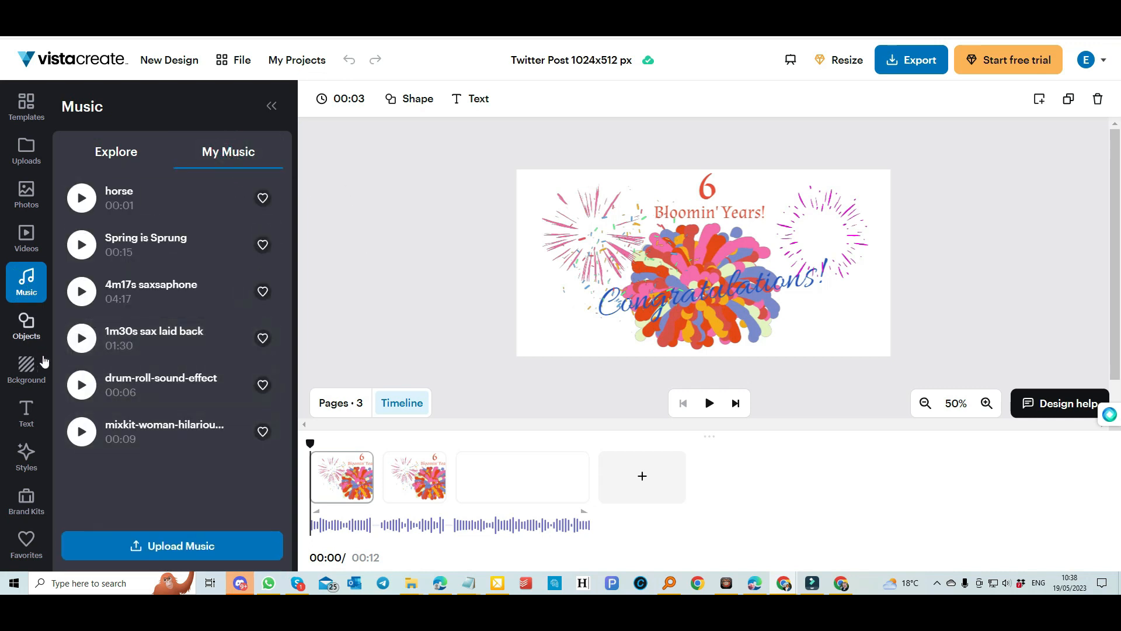
Give the left fireworks image a Fade animation.
left_click(676, 272)
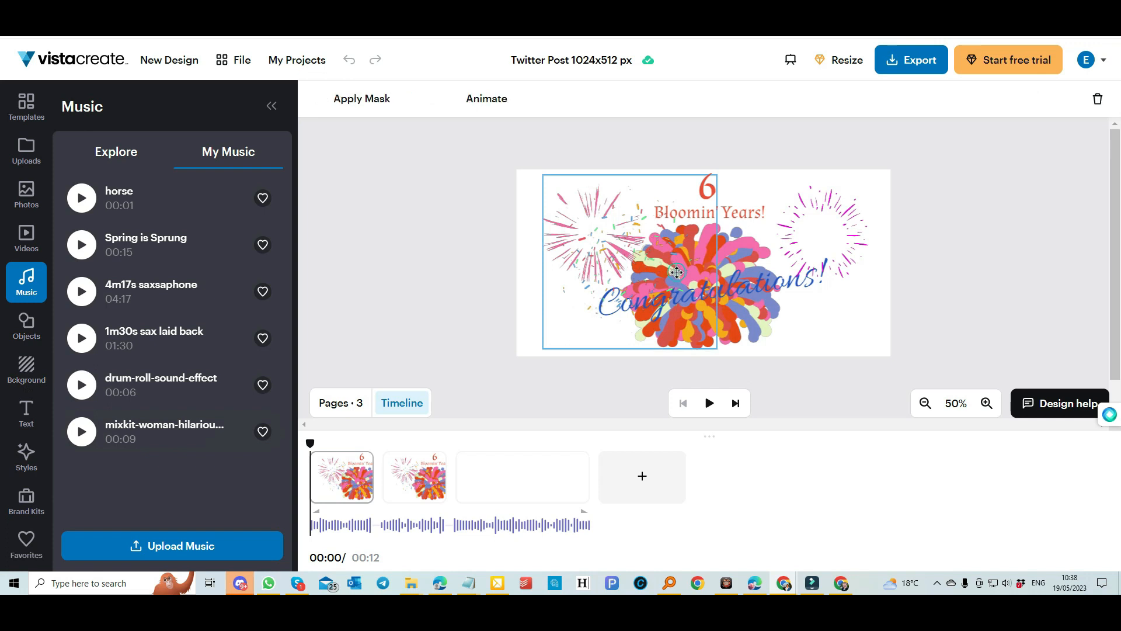
left_click(484, 99)
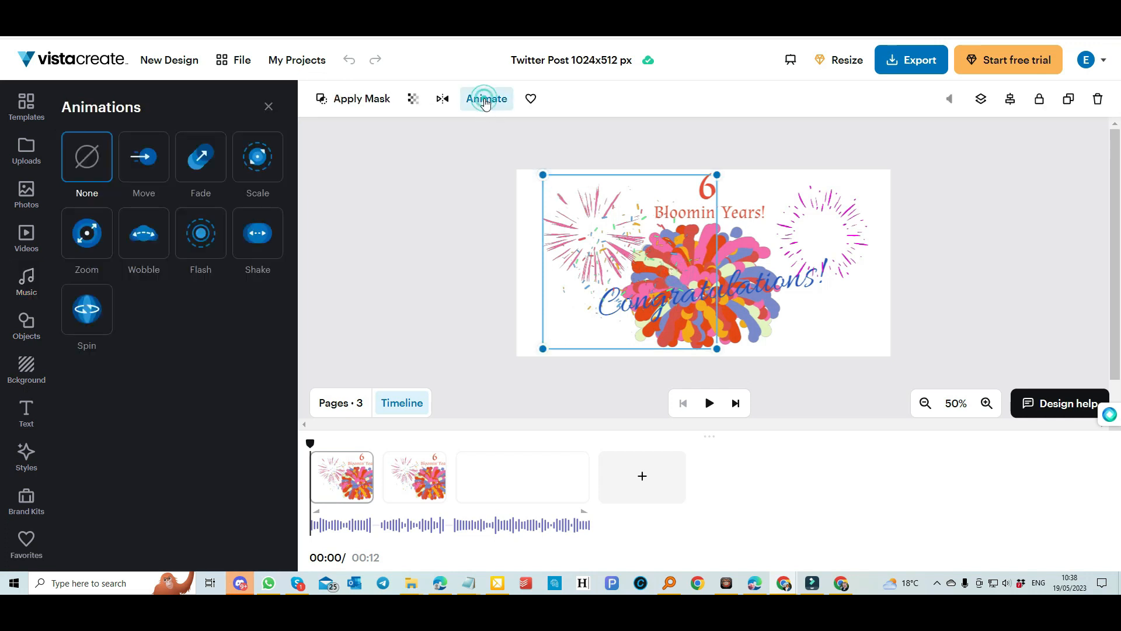
left_click(188, 175)
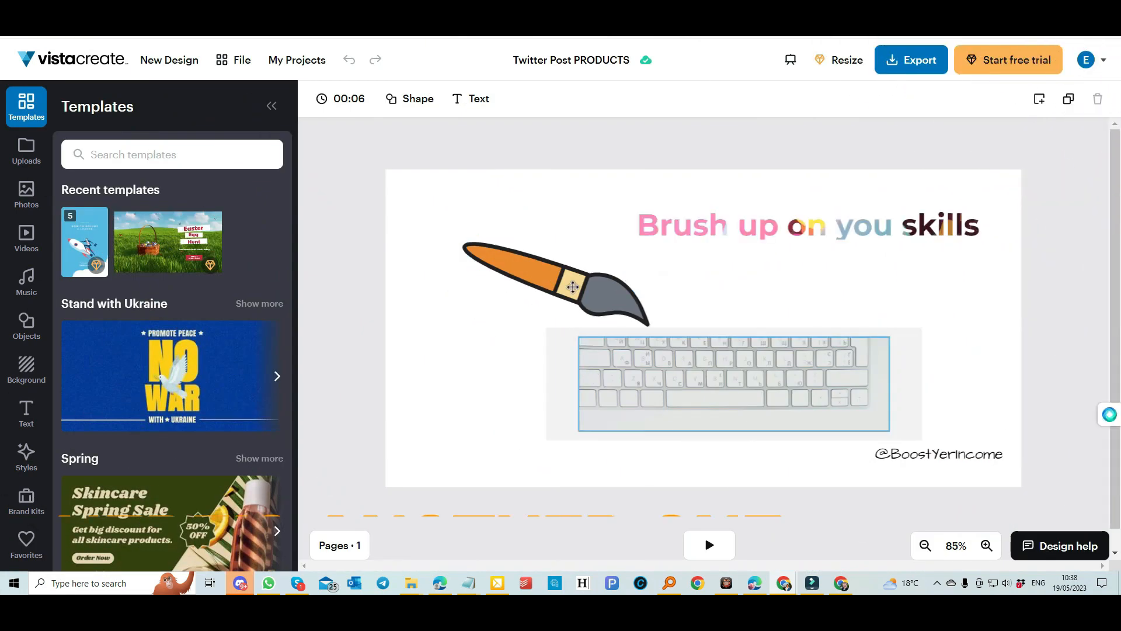
Preview the paintbrush's Shake animation and check its direction choices.
left_click(570, 290)
left_click(436, 100)
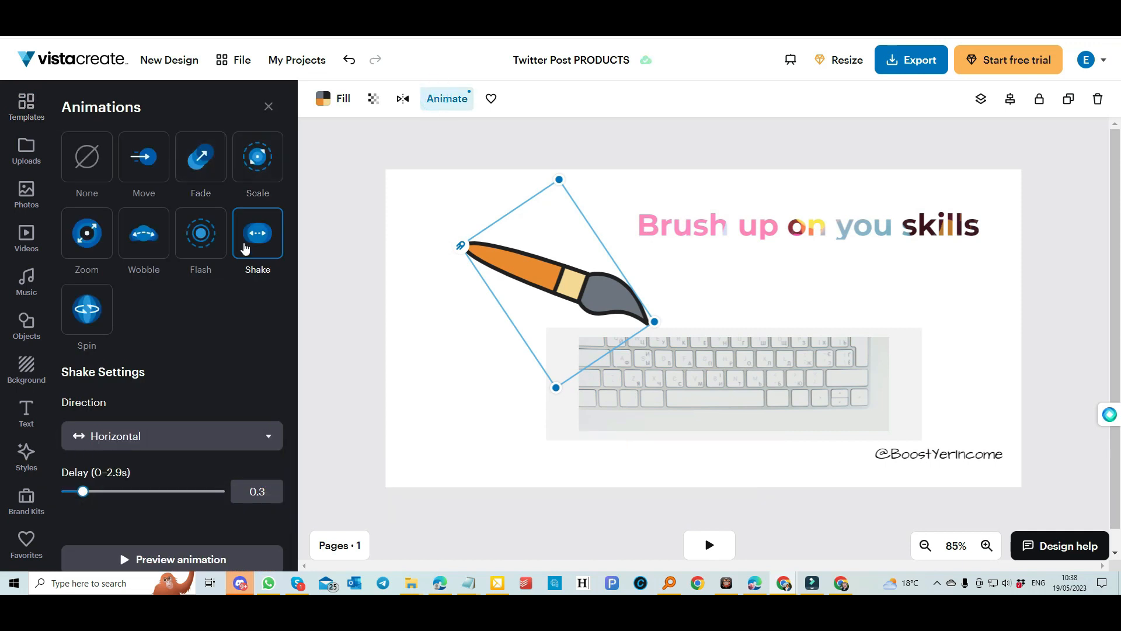
left_click(244, 250)
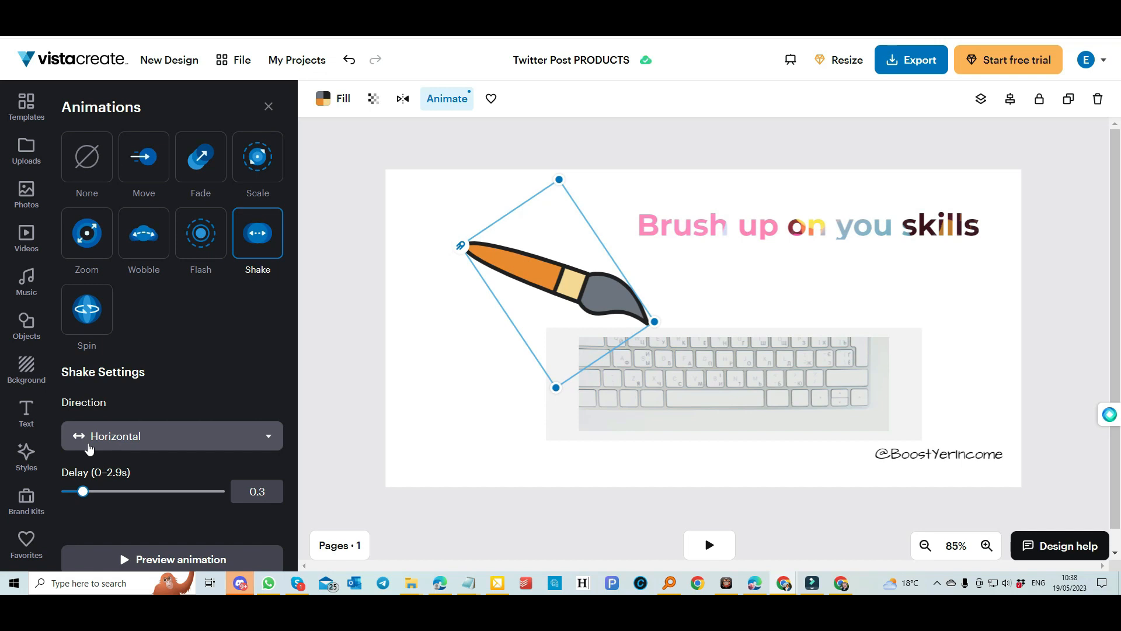
left_click(163, 447)
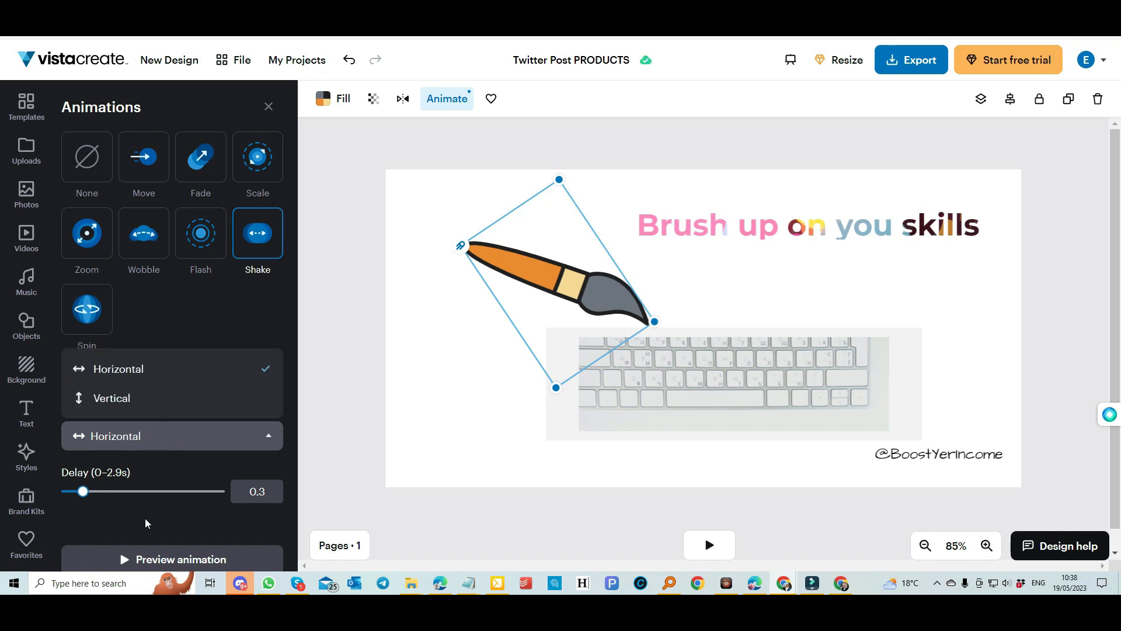
Review the headline's move-from-left animation with 1.6 s delay, then add a blank page 2.
left_click(807, 225)
left_click(531, 100)
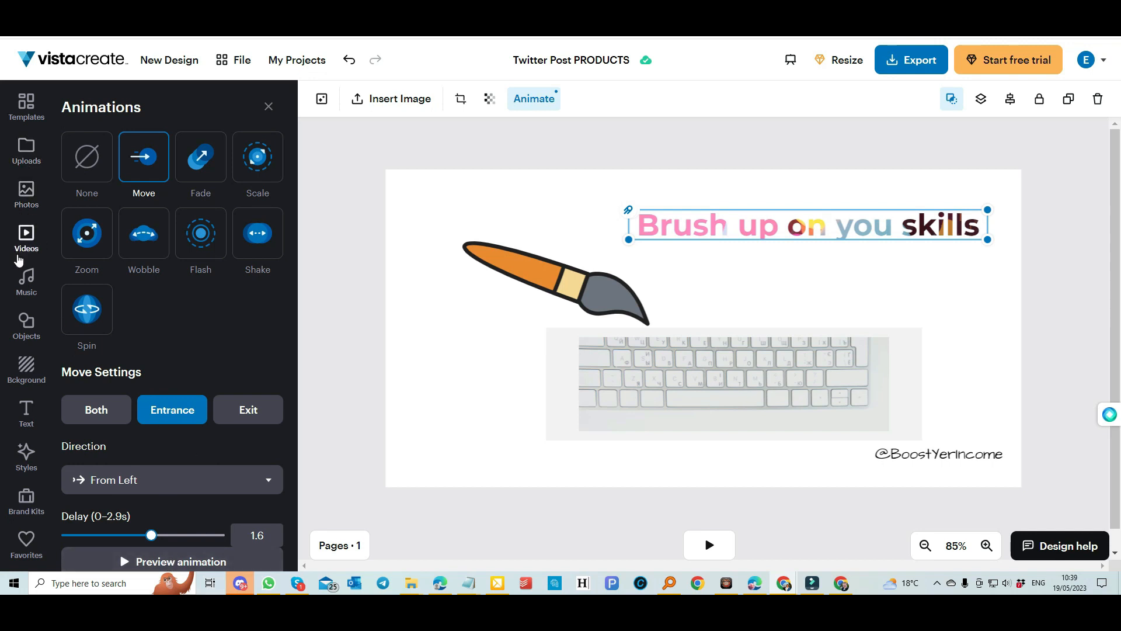
left_click(25, 237)
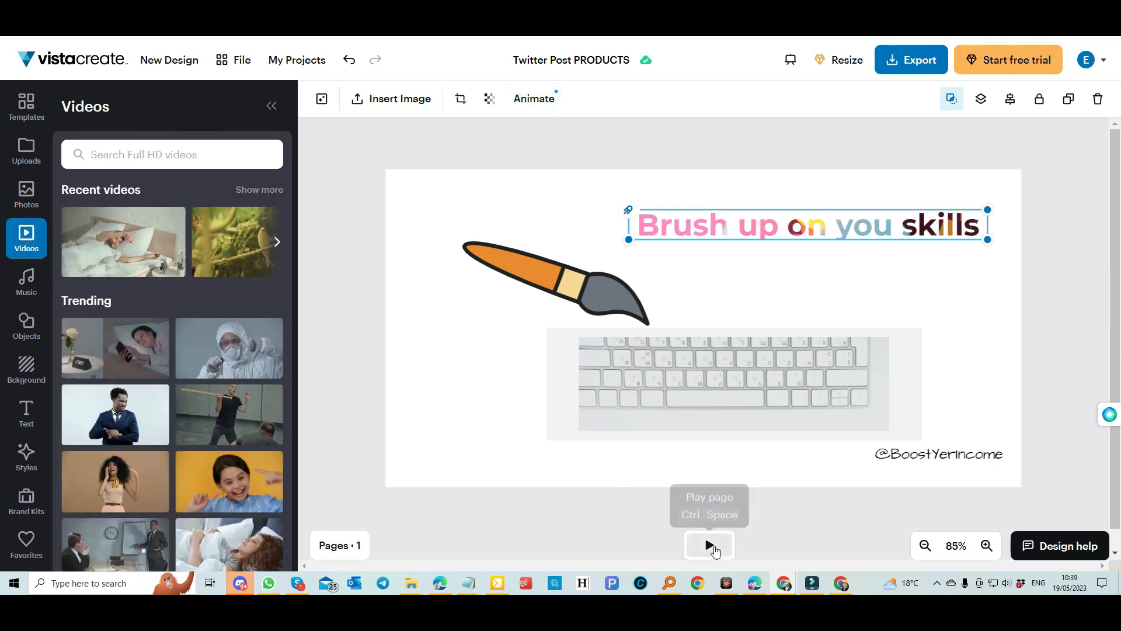
left_click(711, 544)
left_click(451, 511)
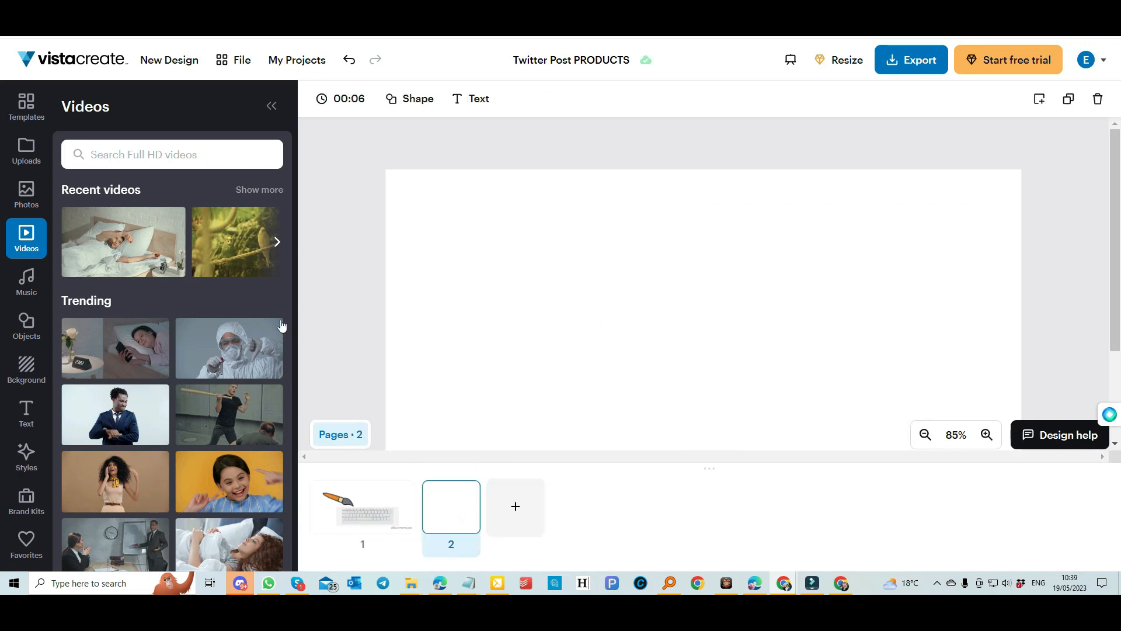
Insert the sleeping-man video on page 2, trimmed to a 14-second clip starting about 5 s in.
left_click(113, 239)
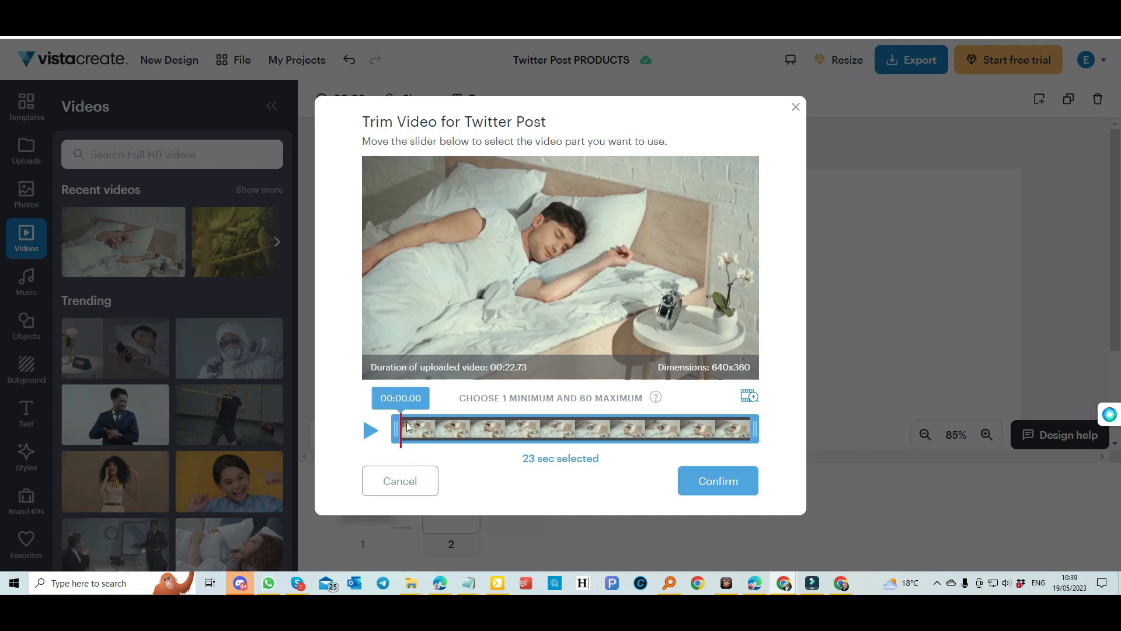
left_click_drag(400, 428, 480, 428)
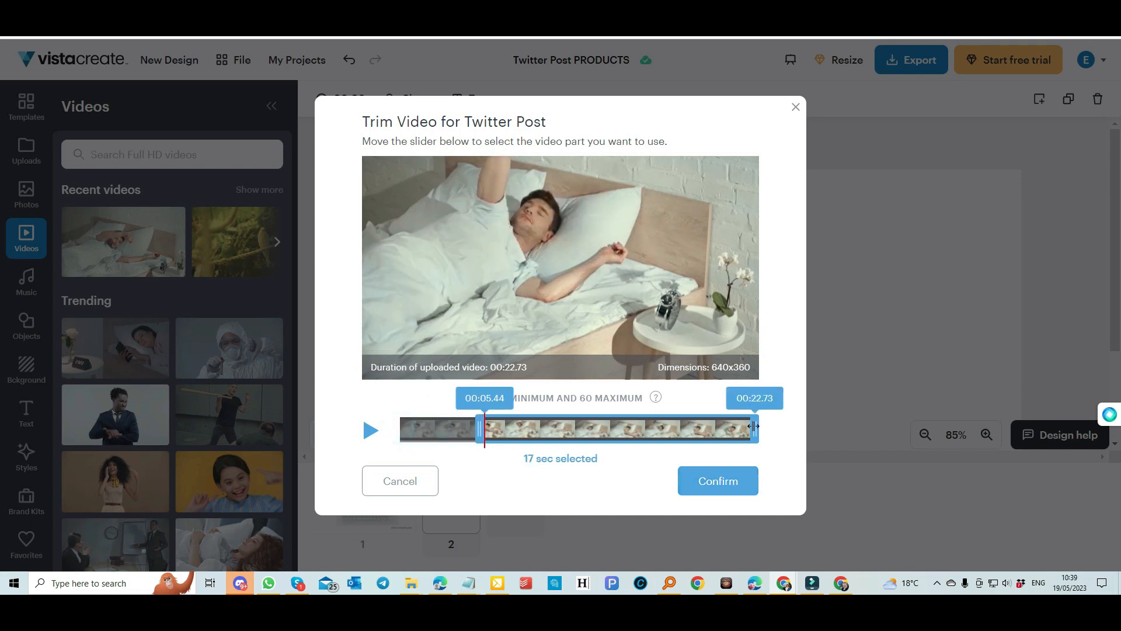
left_click_drag(755, 428, 697, 429)
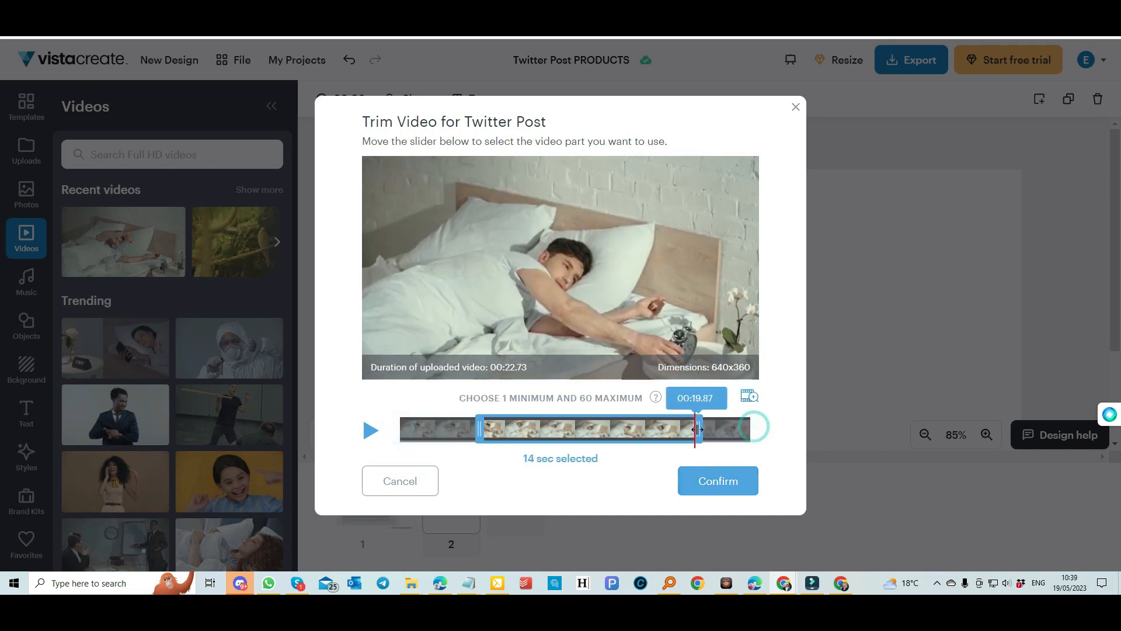
left_click(718, 480)
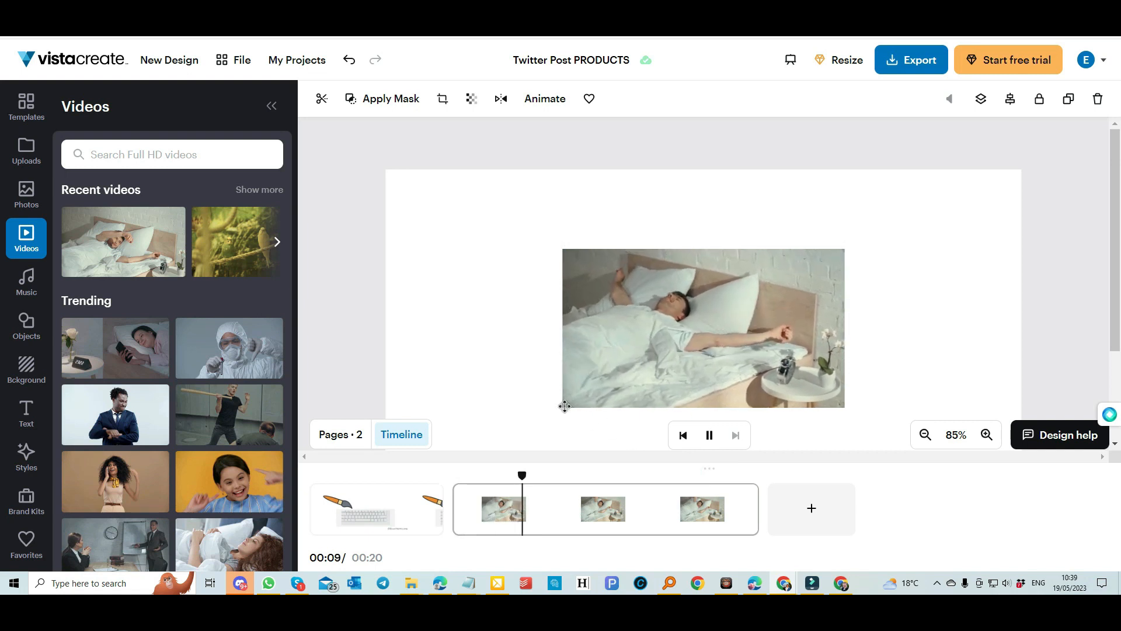
Pause playback and stretch the video wider to the left and taller upward.
left_click(711, 435)
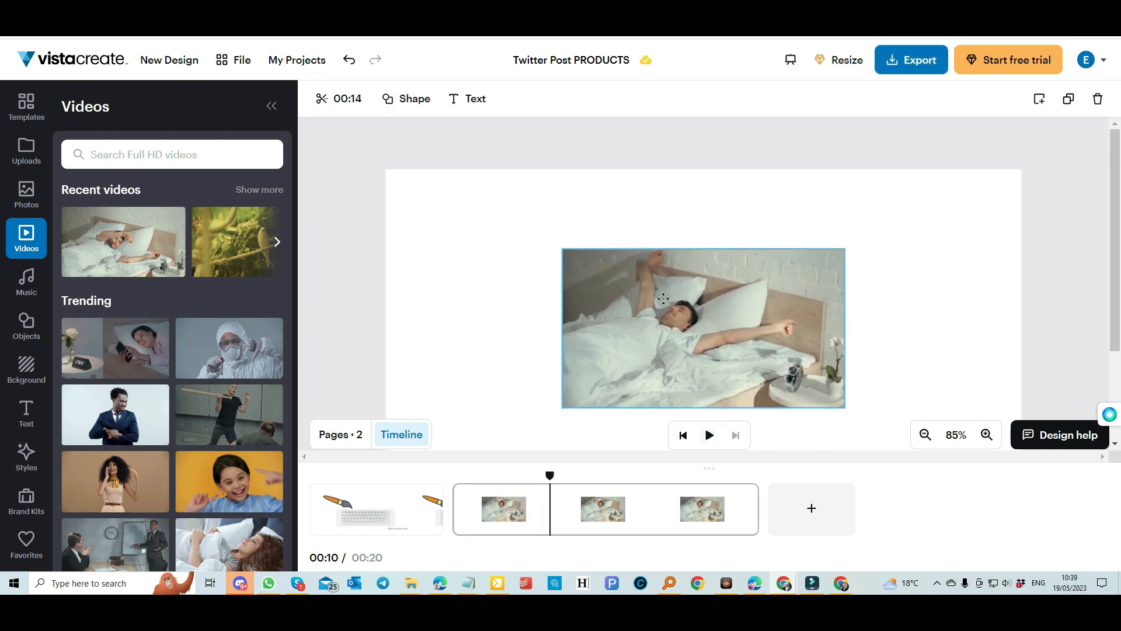
left_click_drag(562, 252, 495, 222)
left_click_drag(665, 240, 666, 209)
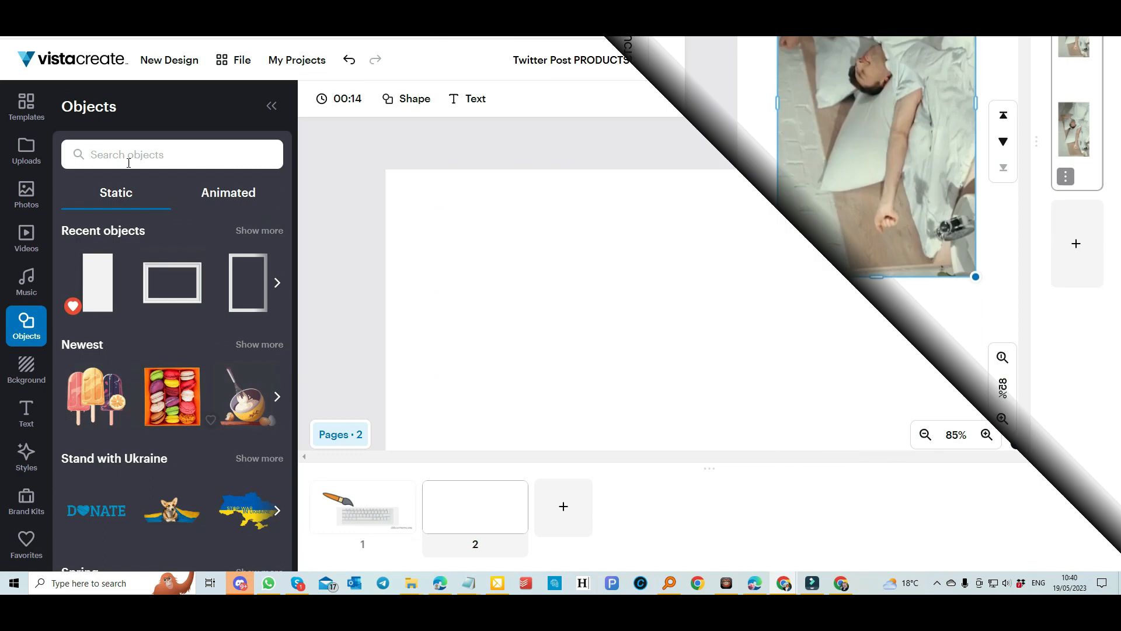
Search Objects for 'Toothbrush', add the glass of toothbrushes and enlarge it.
left_click(125, 154)
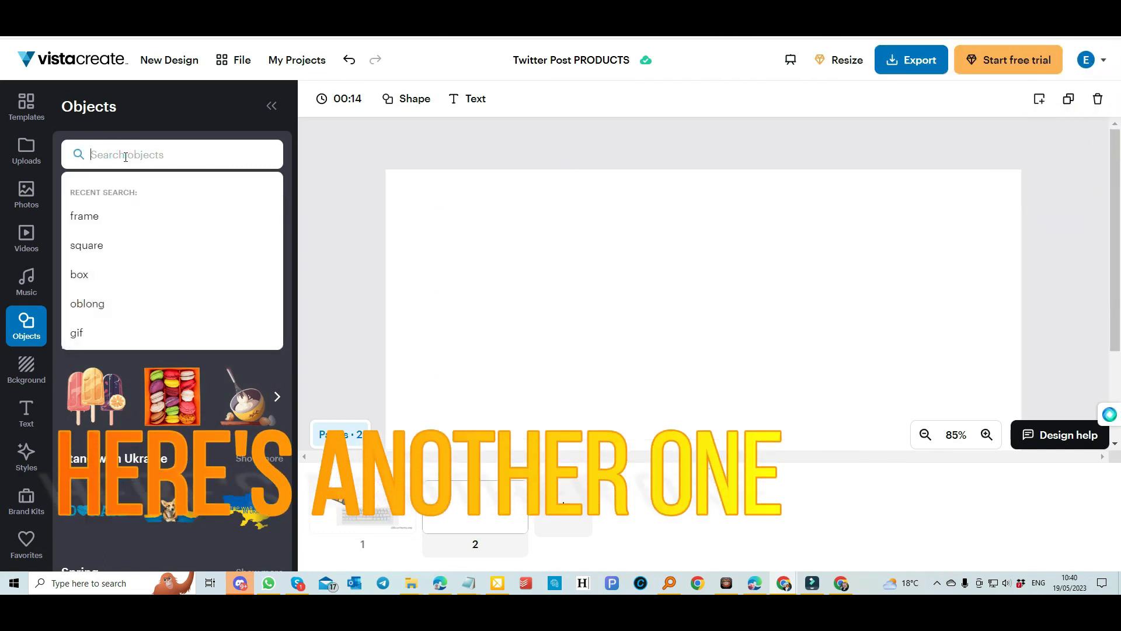
type("Toothbrush")
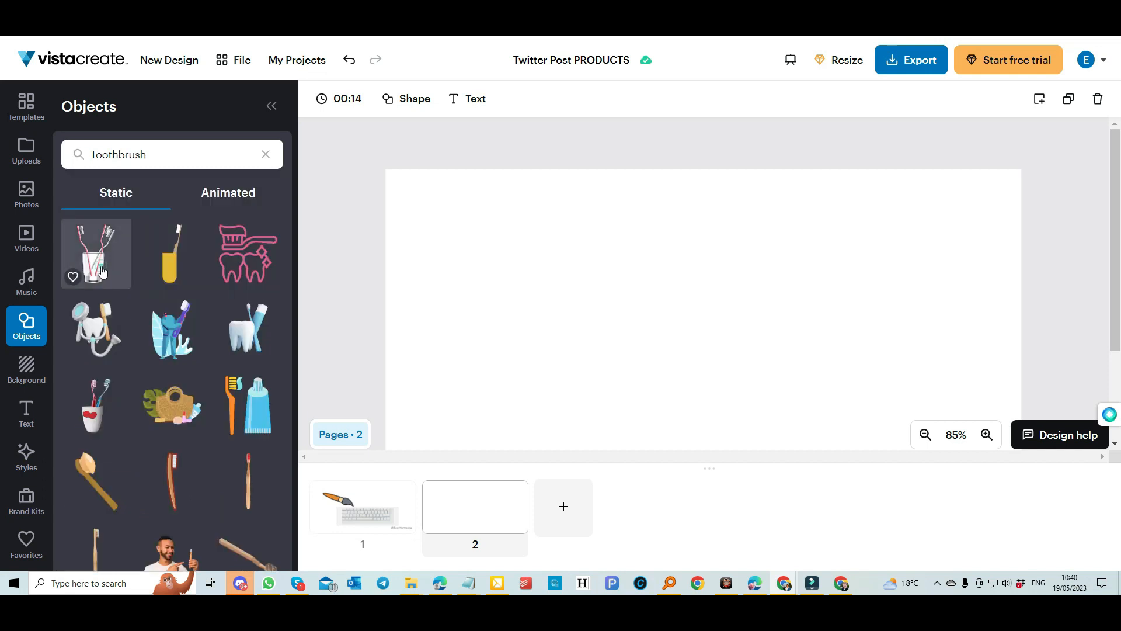
left_click(103, 271)
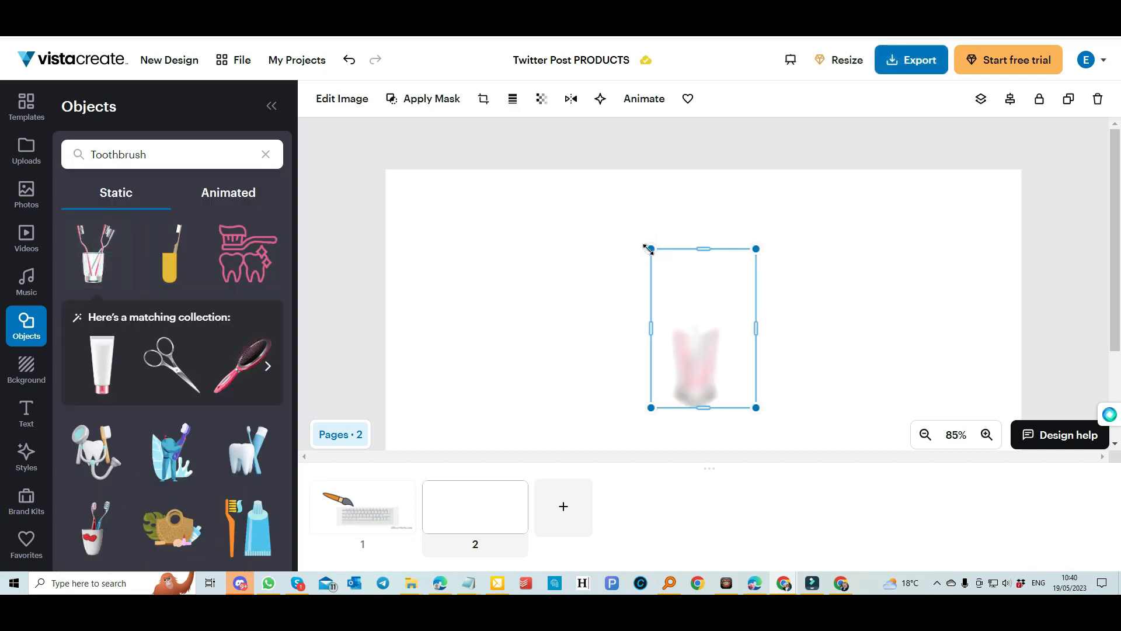
left_click_drag(648, 248, 578, 215)
left_click_drag(697, 291, 706, 297)
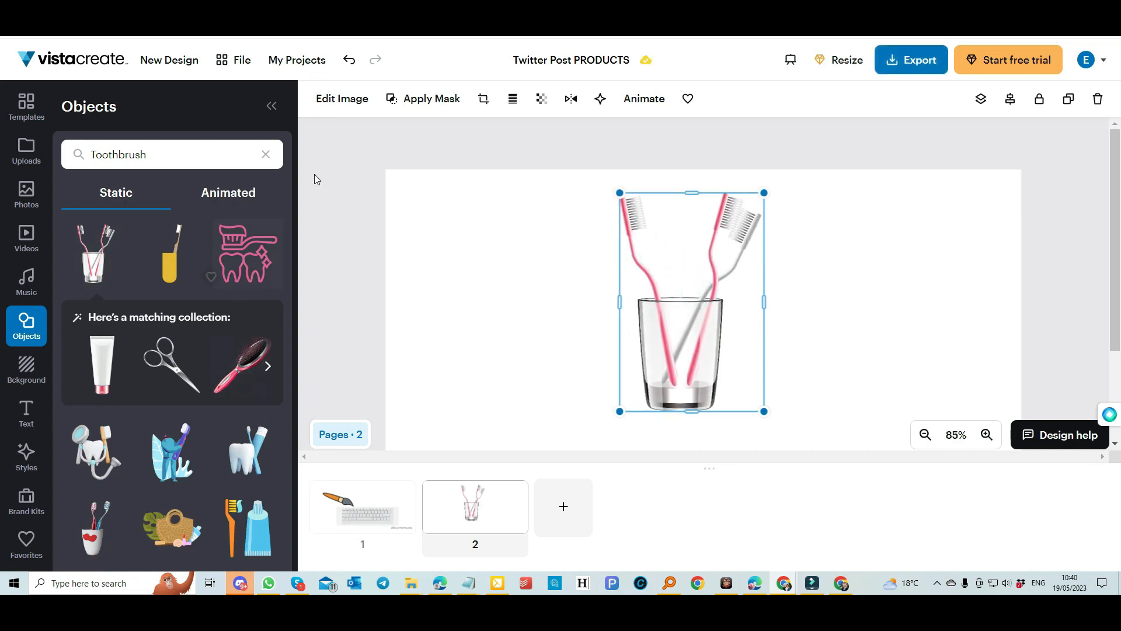
Give the toothbrush glass a Wobble animation.
left_click(644, 100)
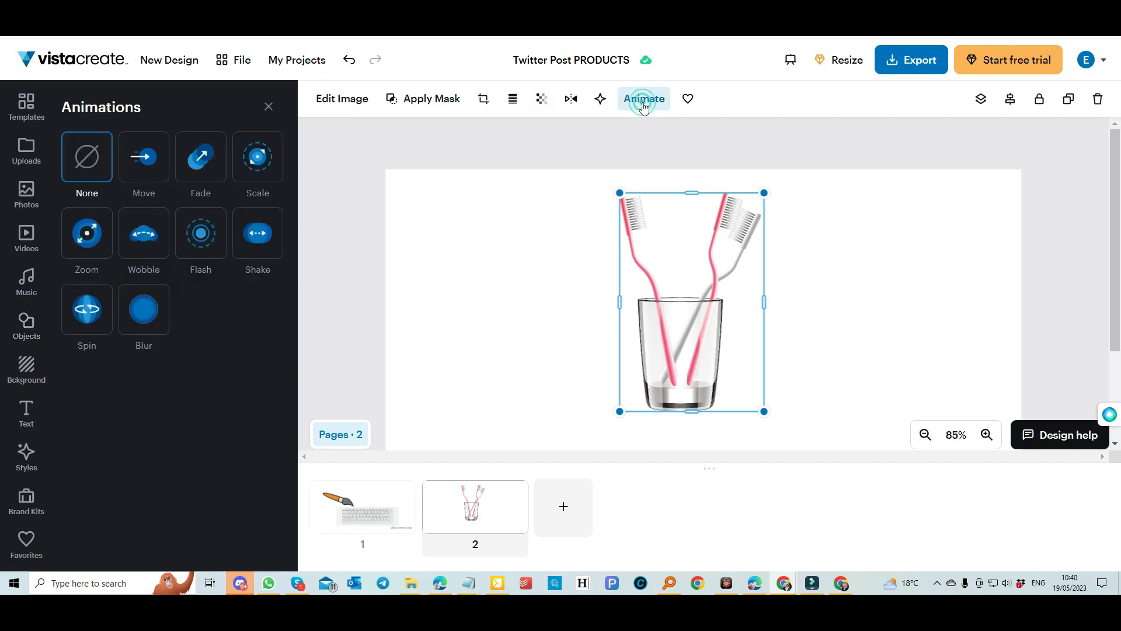
left_click(140, 238)
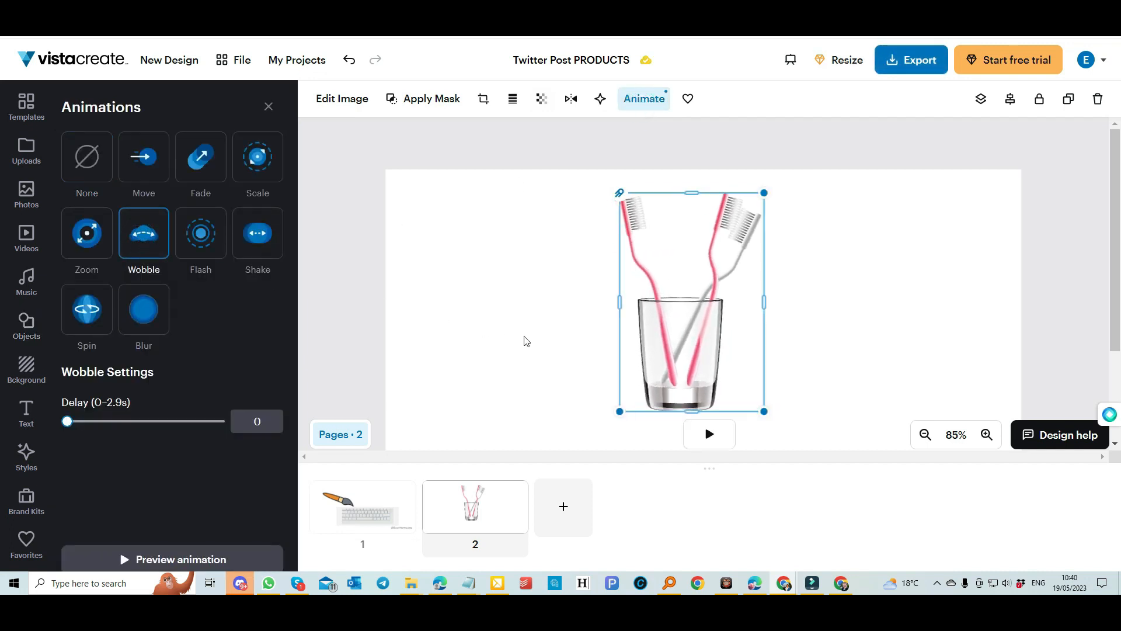
left_click(870, 230)
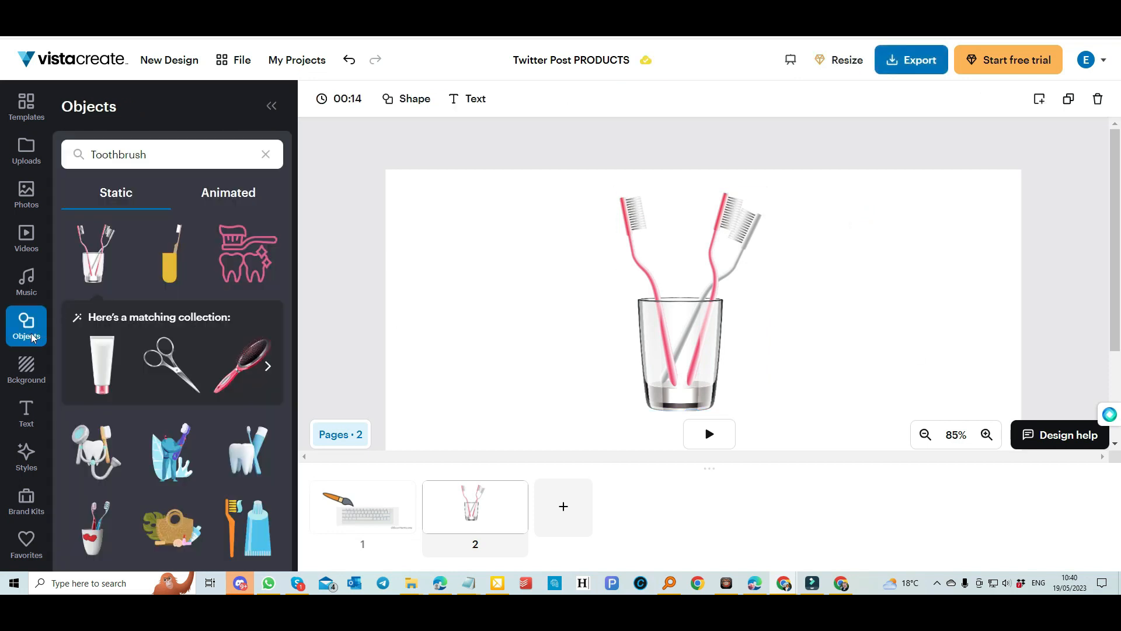
Add a photo text element reading 'Don't forget ...' and place it upper left of the toothbrush glass.
left_click(24, 410)
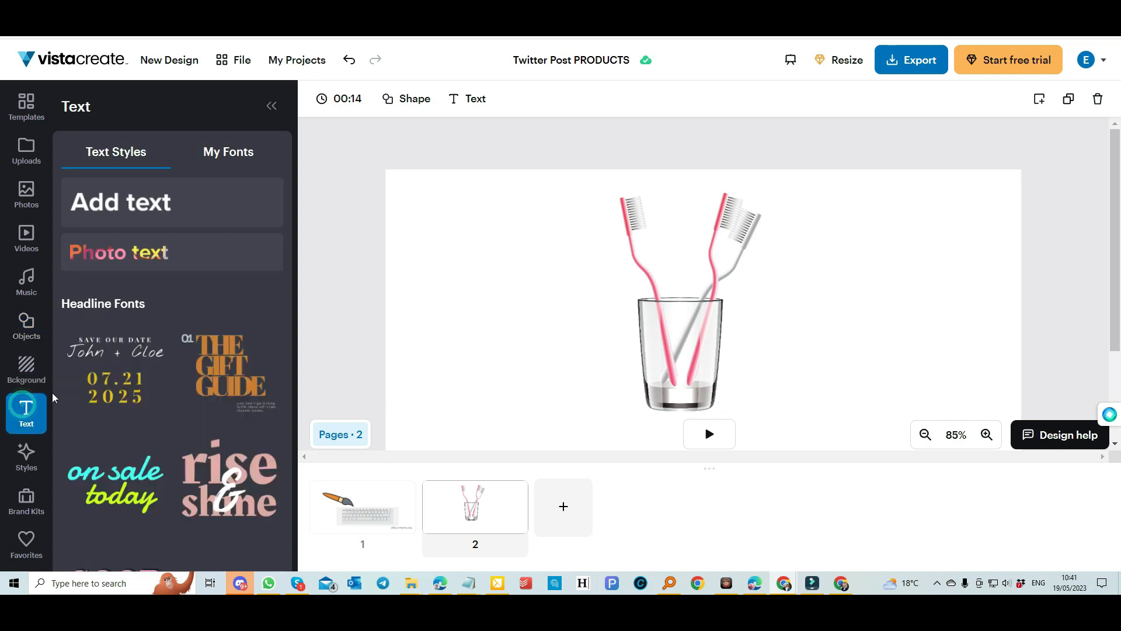
left_click(123, 258)
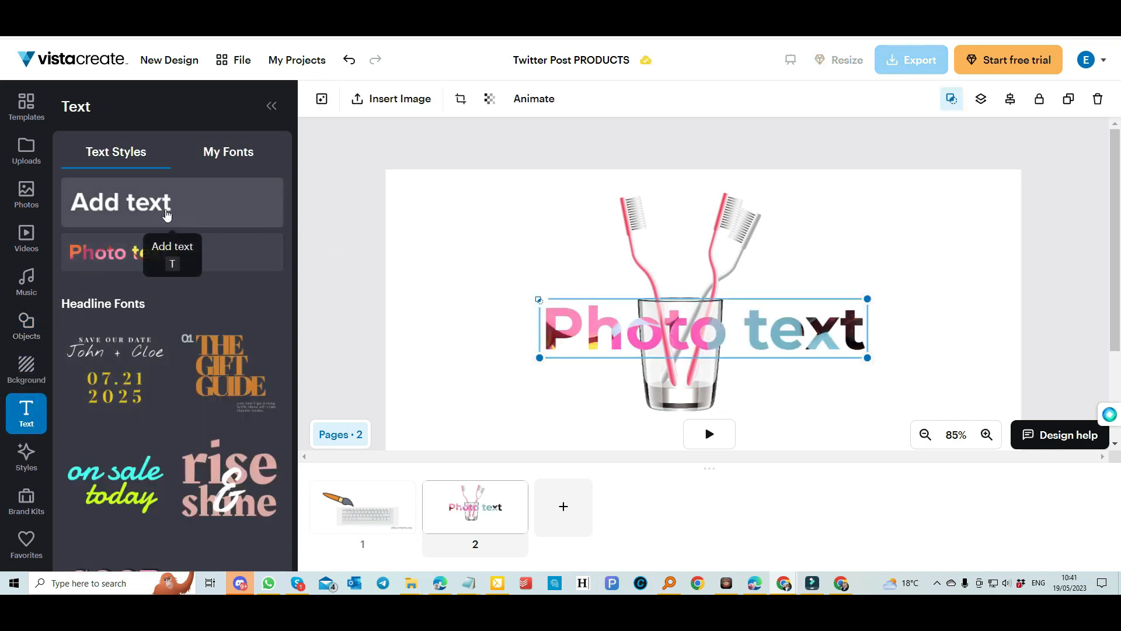
scroll(174, 343, "down", 5)
scroll(174, 343, "down", 8)
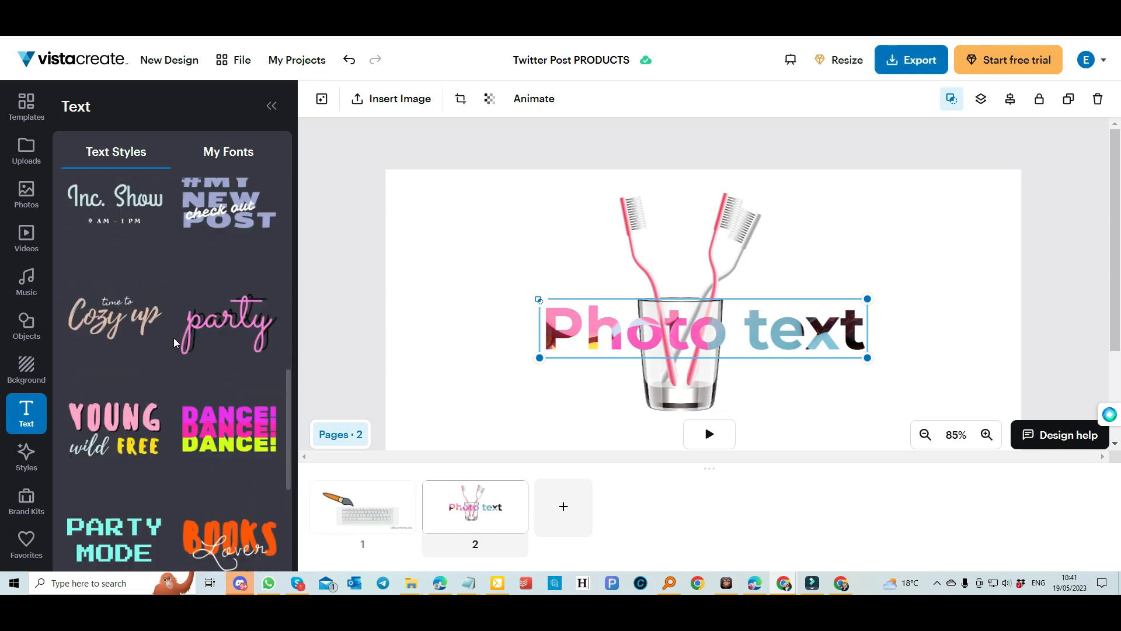
left_click_drag(733, 337, 868, 294)
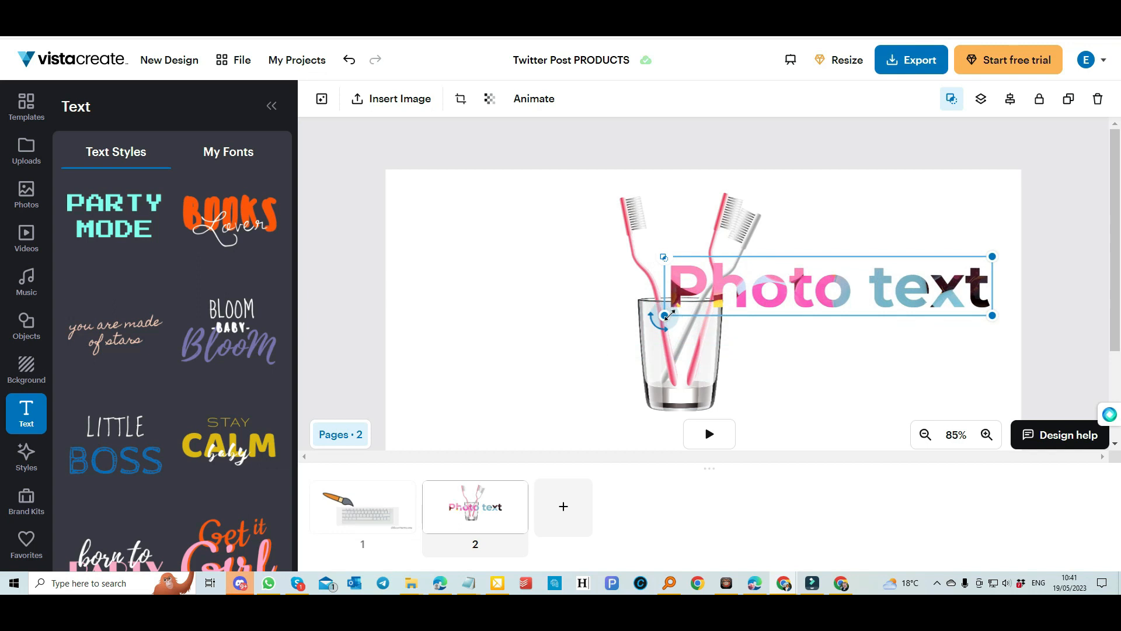
type("...")
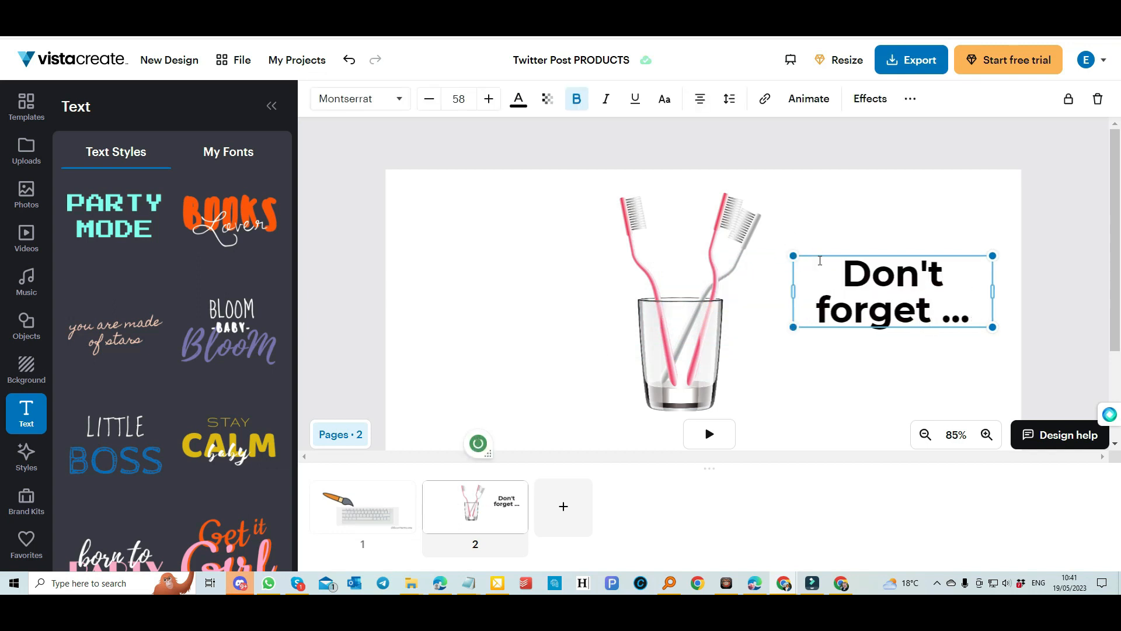
left_click_drag(816, 255, 425, 216)
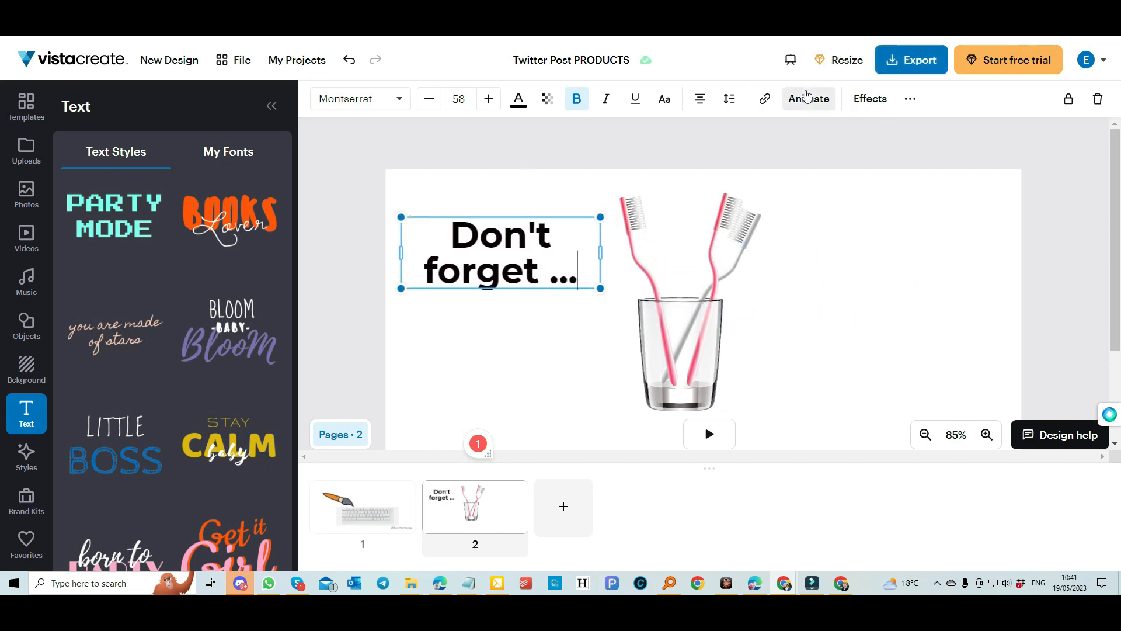
Give 'Don't forget ...' a Move animation From Left, then start clearing the second text box to '...'.
left_click(808, 98)
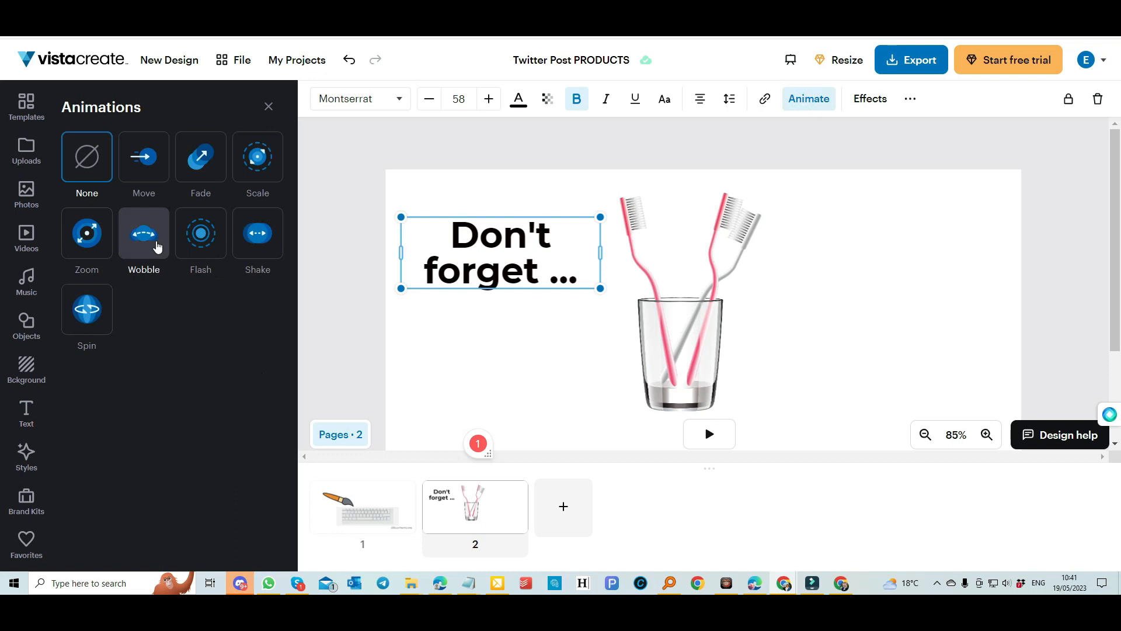
left_click(145, 166)
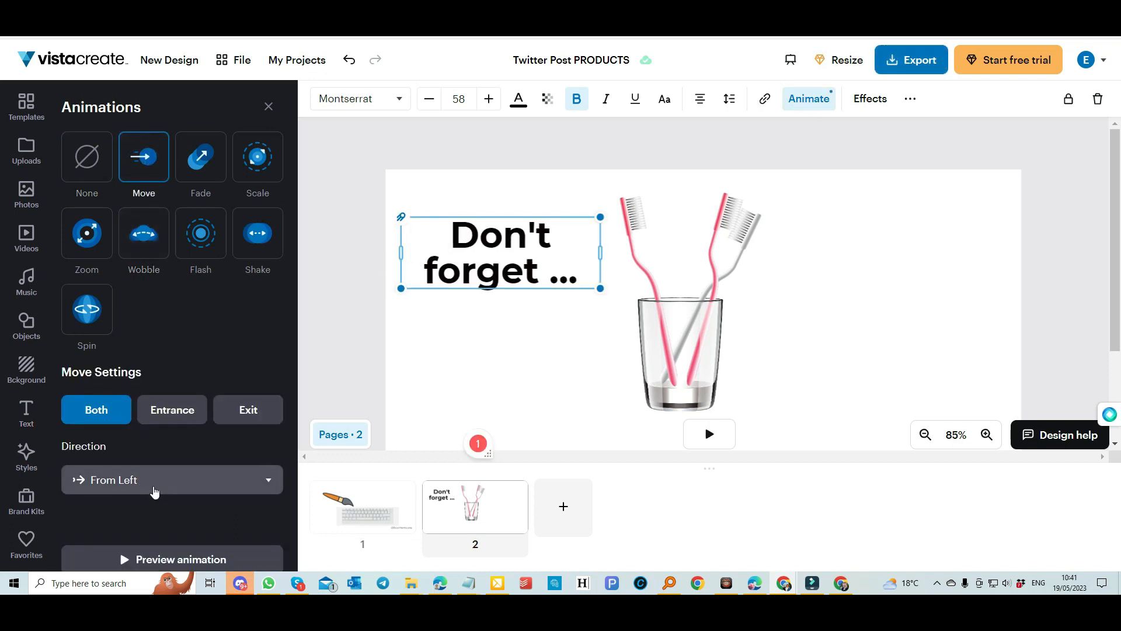
left_click(162, 479)
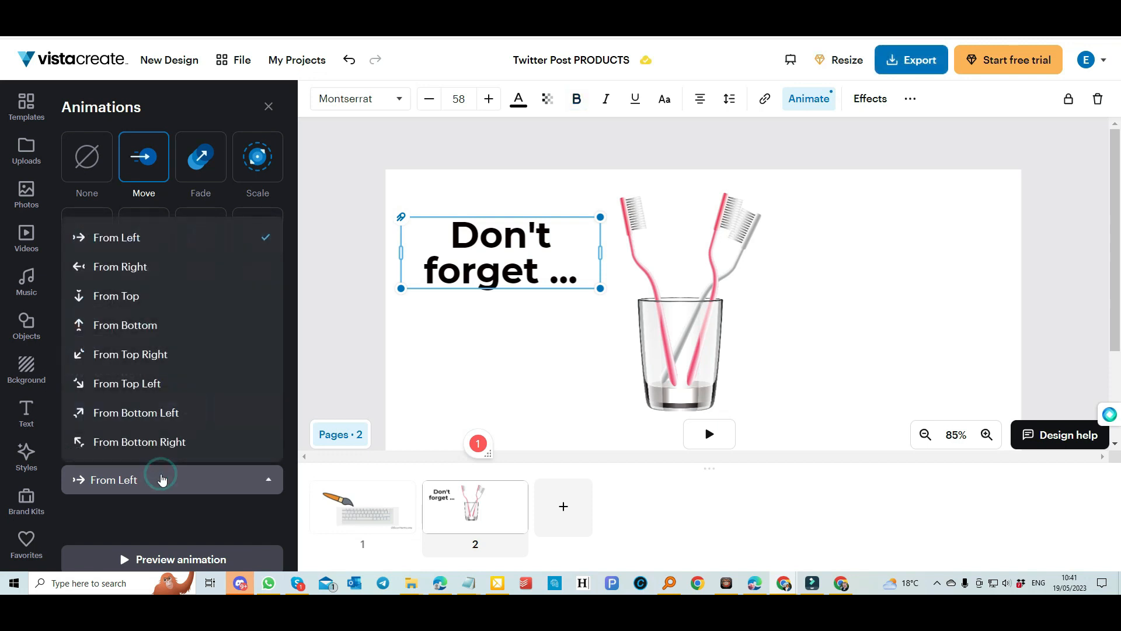
left_click(161, 479)
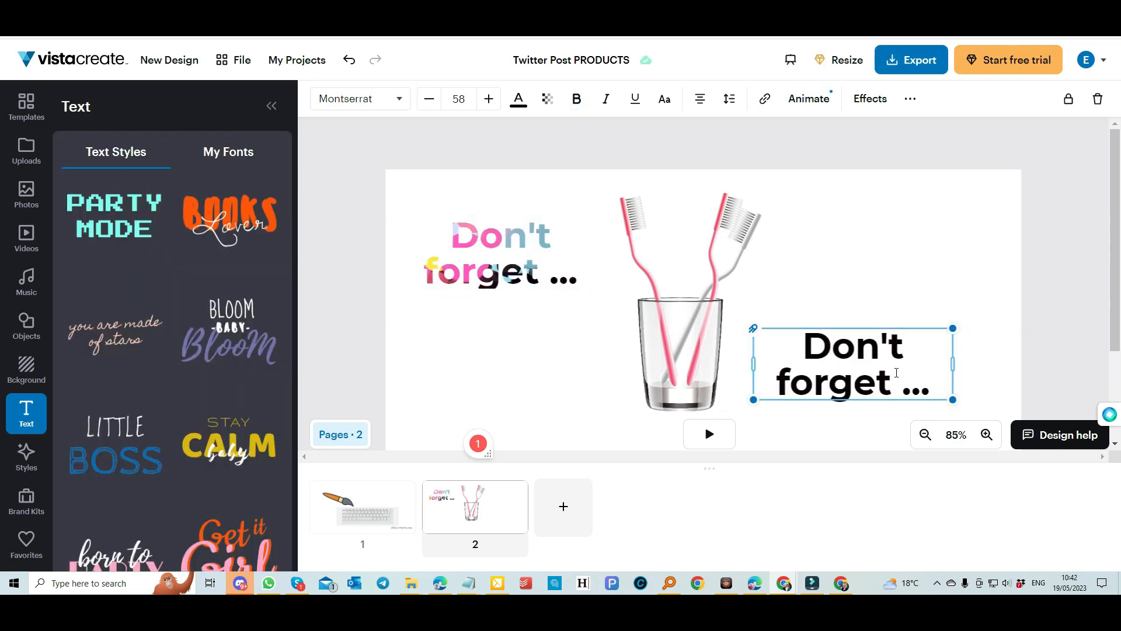
left_click(897, 373)
key("BackSpace")
key("BackSpace")
key("BackSpace")
key("BackSpace")
key("BackSpace")
key("BackSpace")
key("BackSpace")
key("BackSpace")
key("BackSpace")
key("BackSpace")
key("BackSpace")
key("BackSpace")
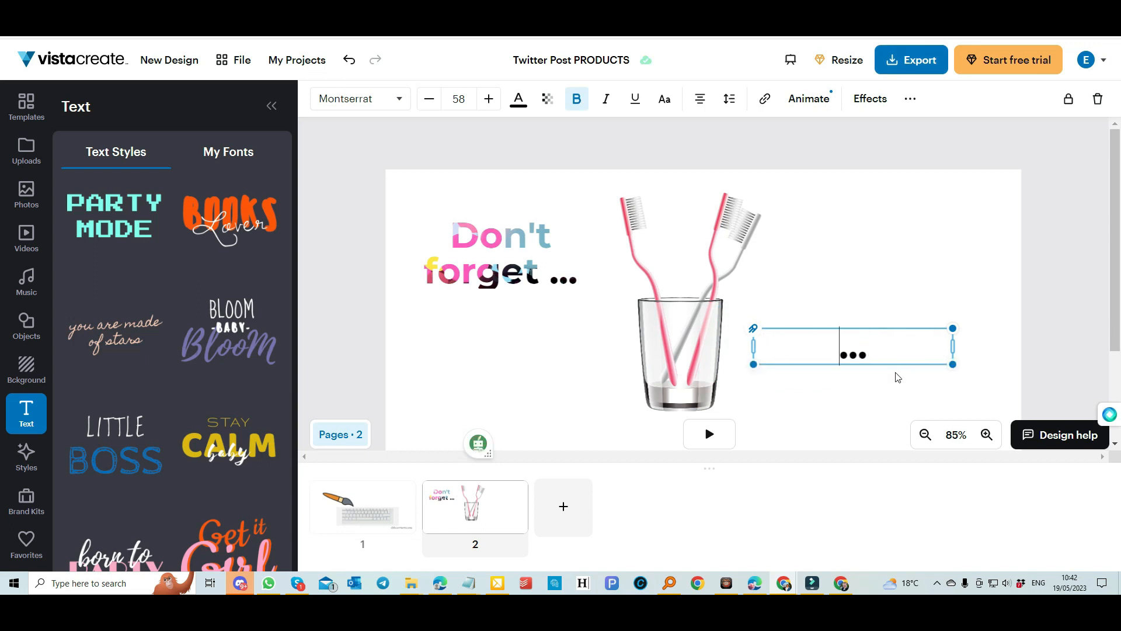
Type 'brush your teath' before the ellipsis in the second text box.
type("B")
key("BackSpace")
type("brush ")
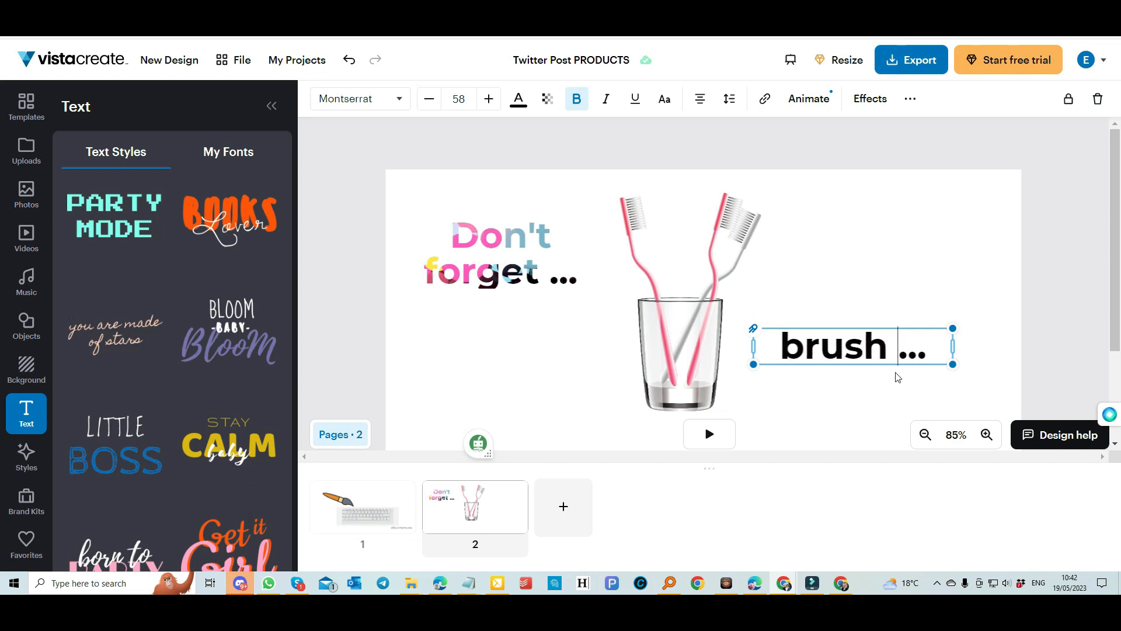
type("your te")
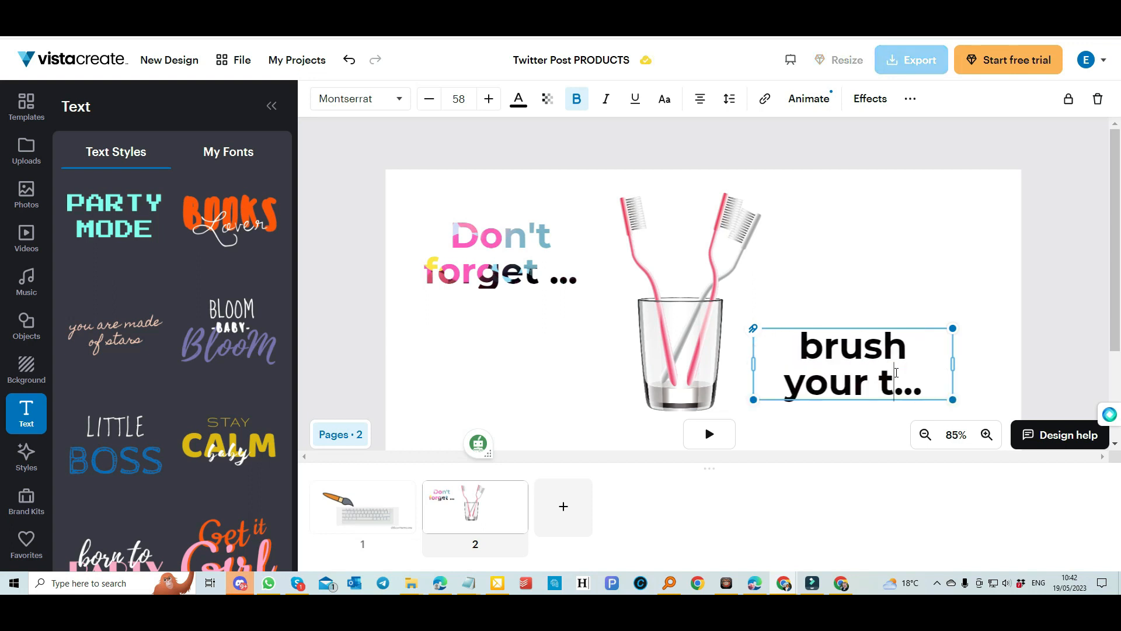
type("ath")
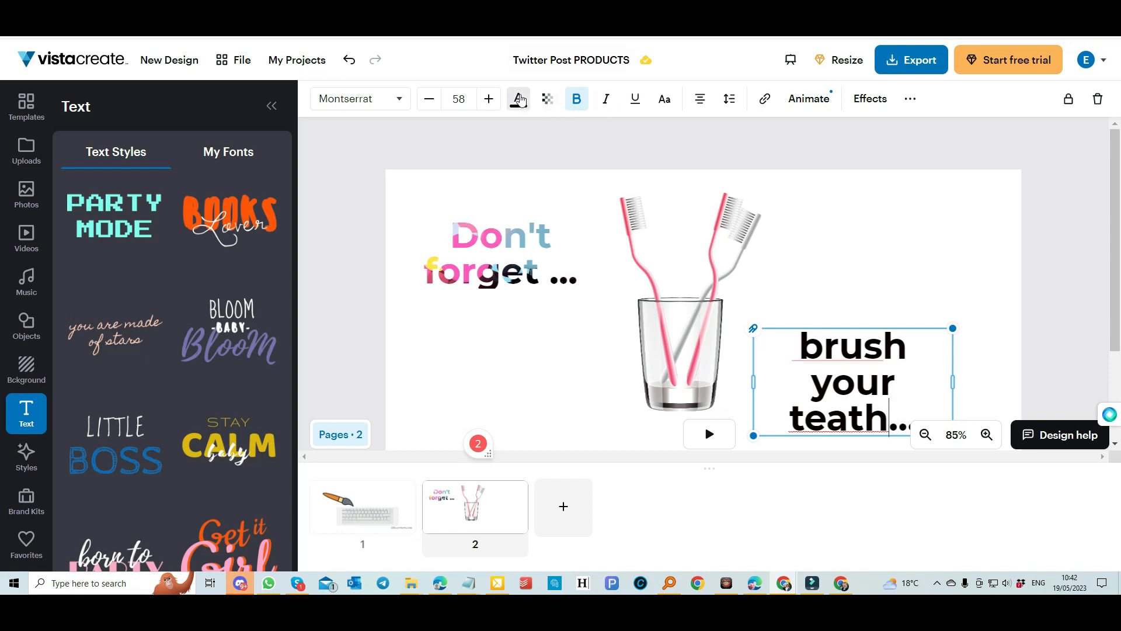
Colour the 'brush your teath...' text blue (2153CC) from Brand Kit 1.
left_click(518, 99)
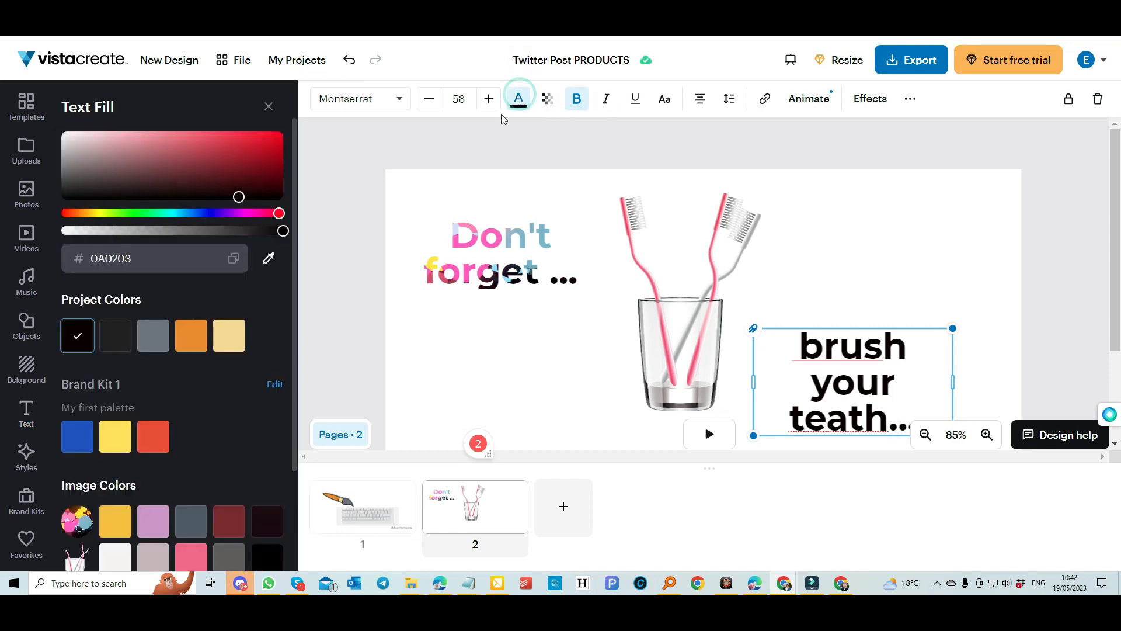
left_click(110, 447)
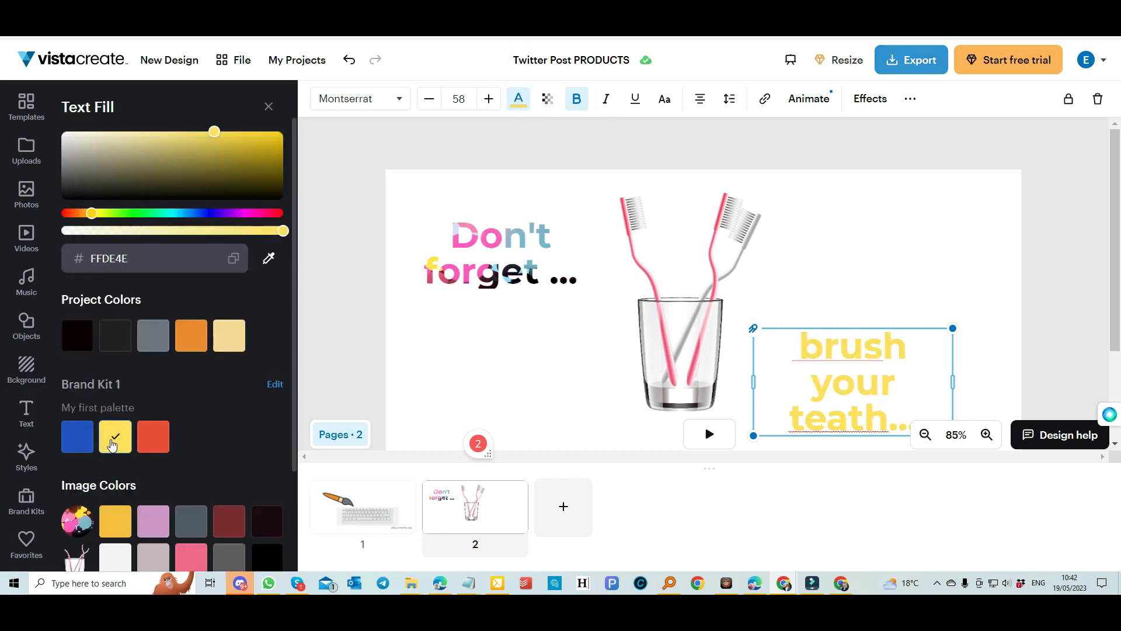
left_click(66, 440)
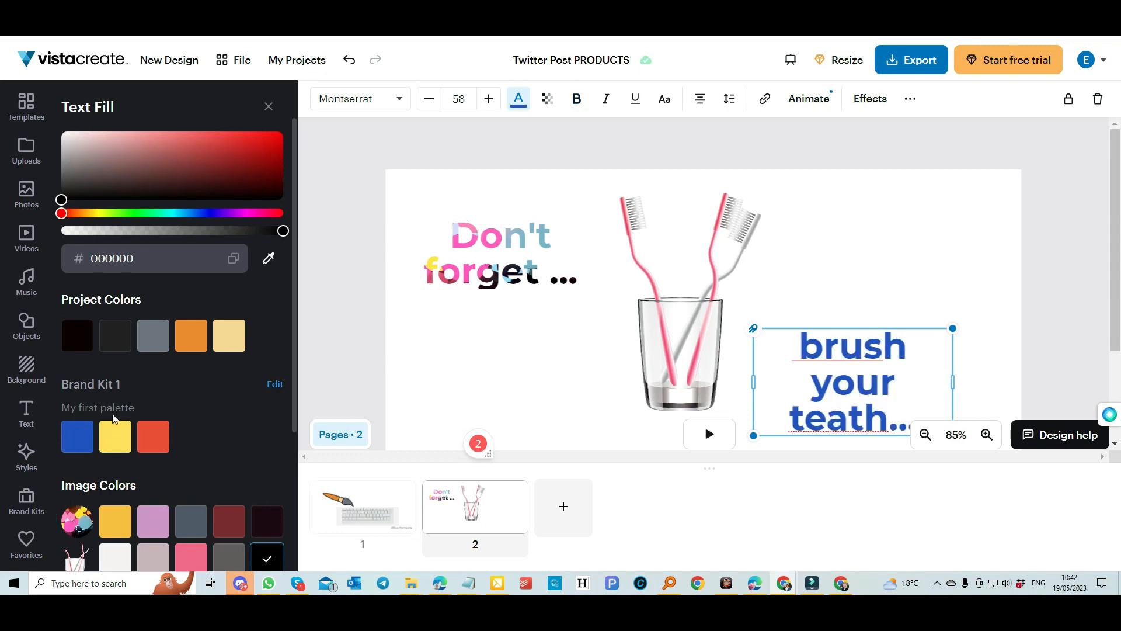
scroll(142, 485, "down", 3)
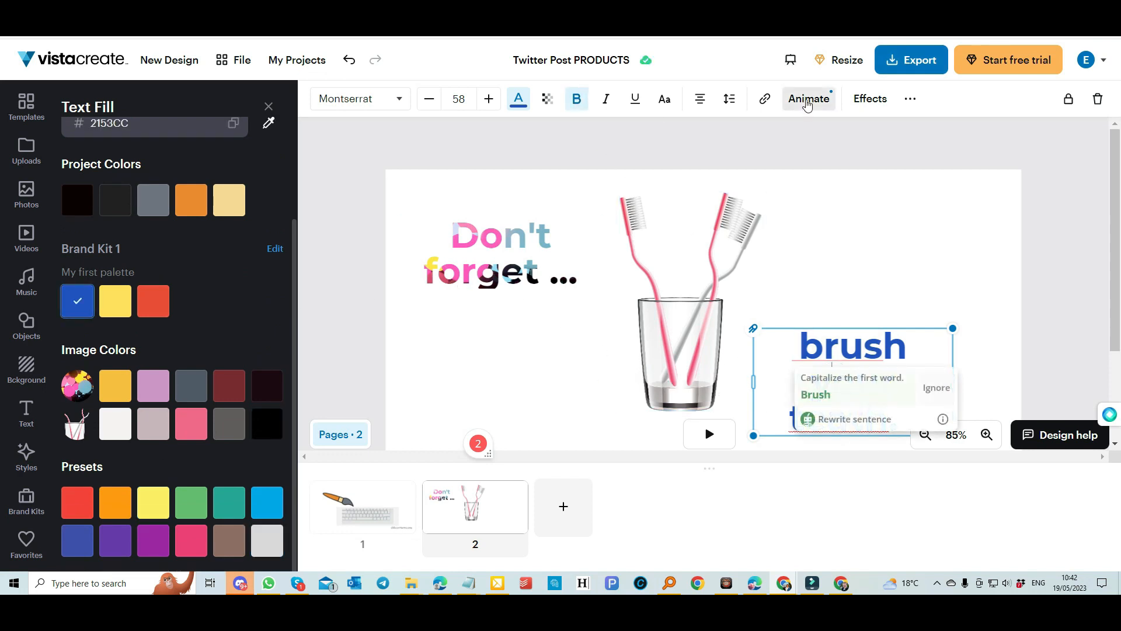
Set the text's Move-from-left entrance delay to 1.2 s and preview the page animation.
left_click(806, 100)
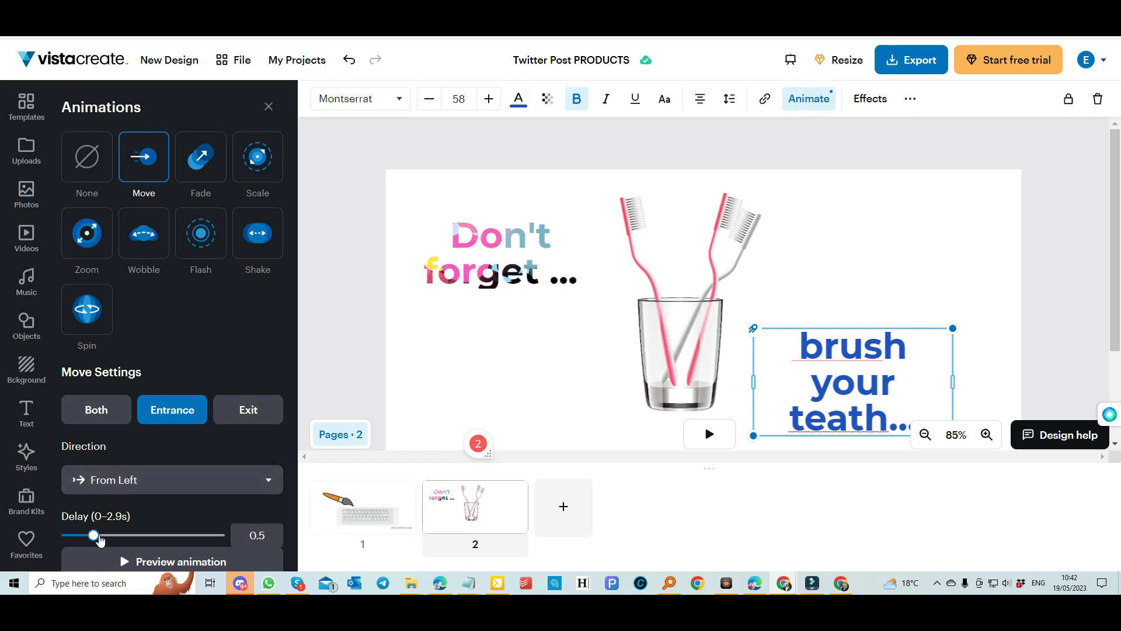
left_click_drag(96, 538, 131, 543)
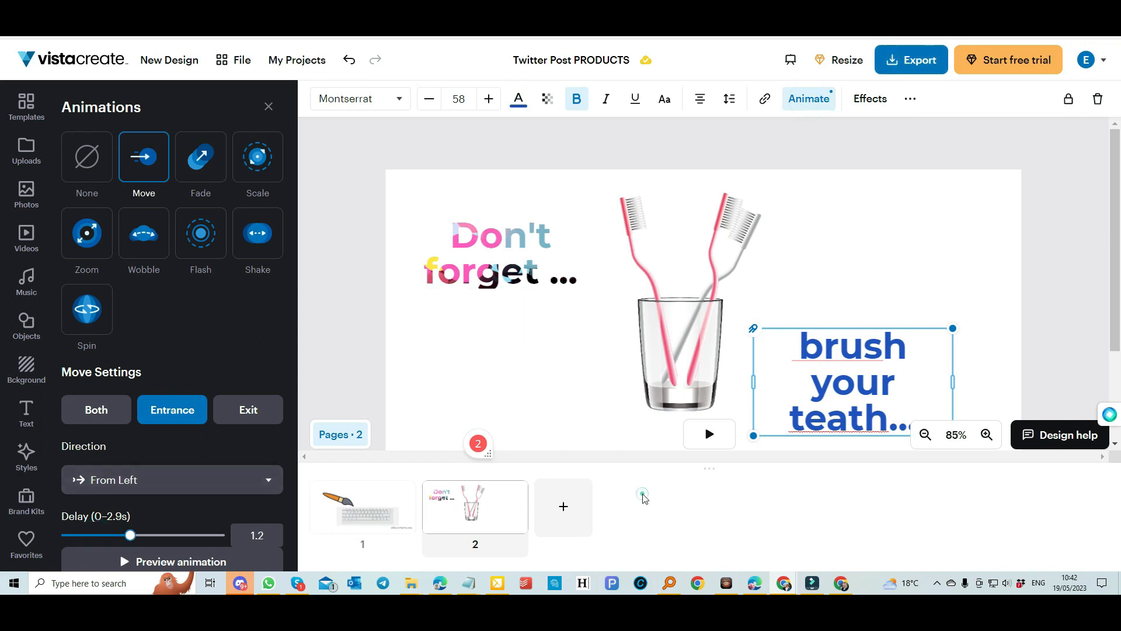
left_click(708, 433)
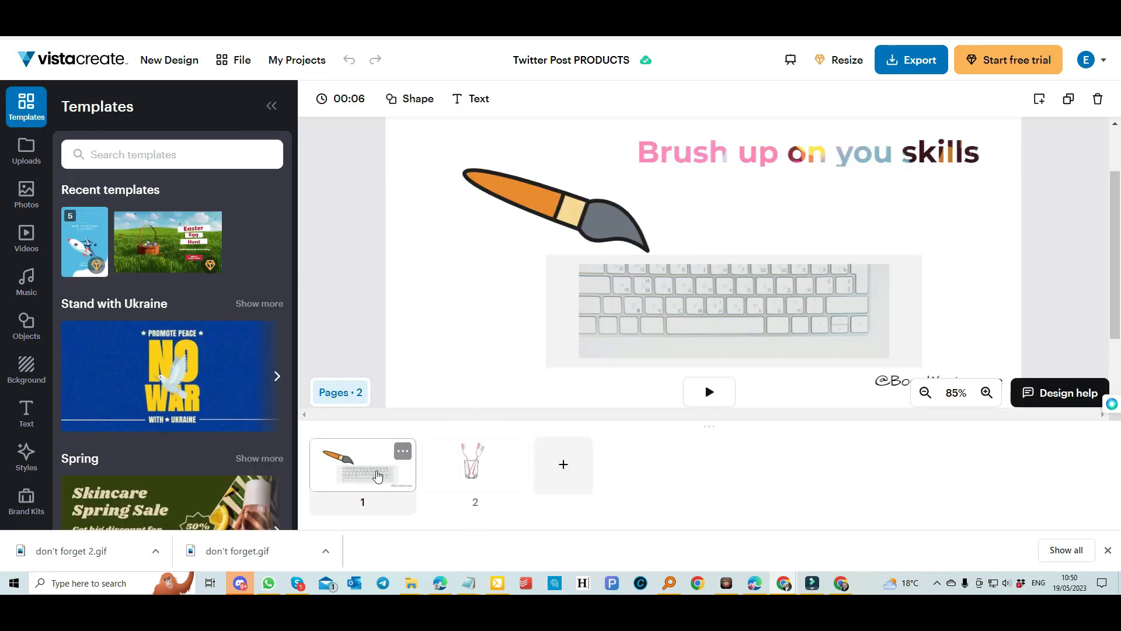
Preview both pages' animations, then drag the toothbrush page ahead of the brush-and-keyboard page.
left_click(707, 392)
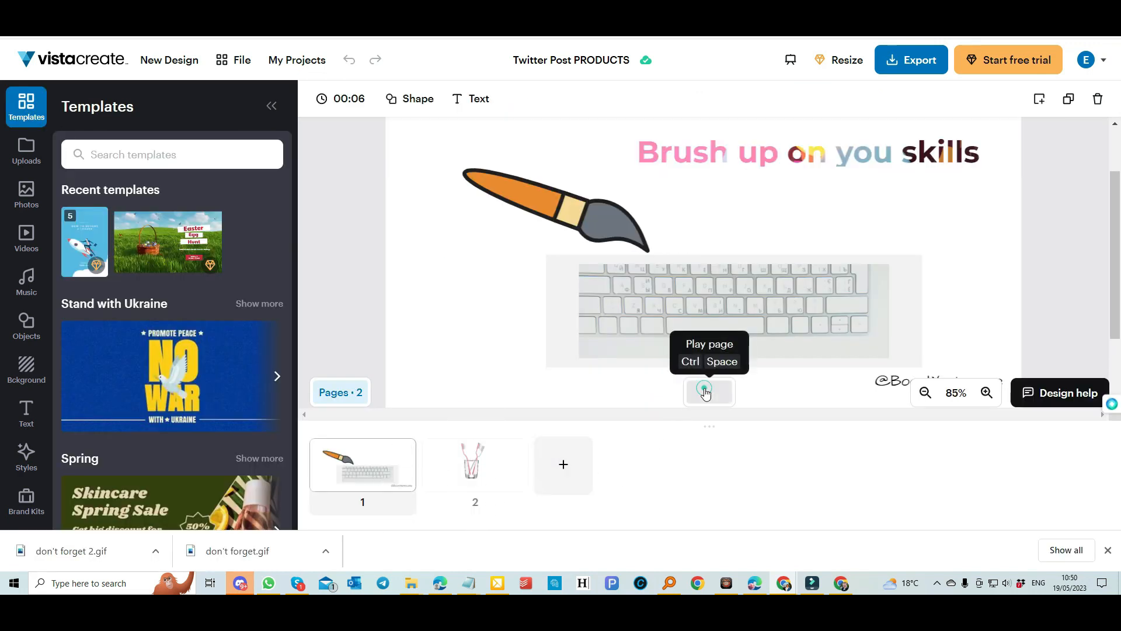
left_click(472, 473)
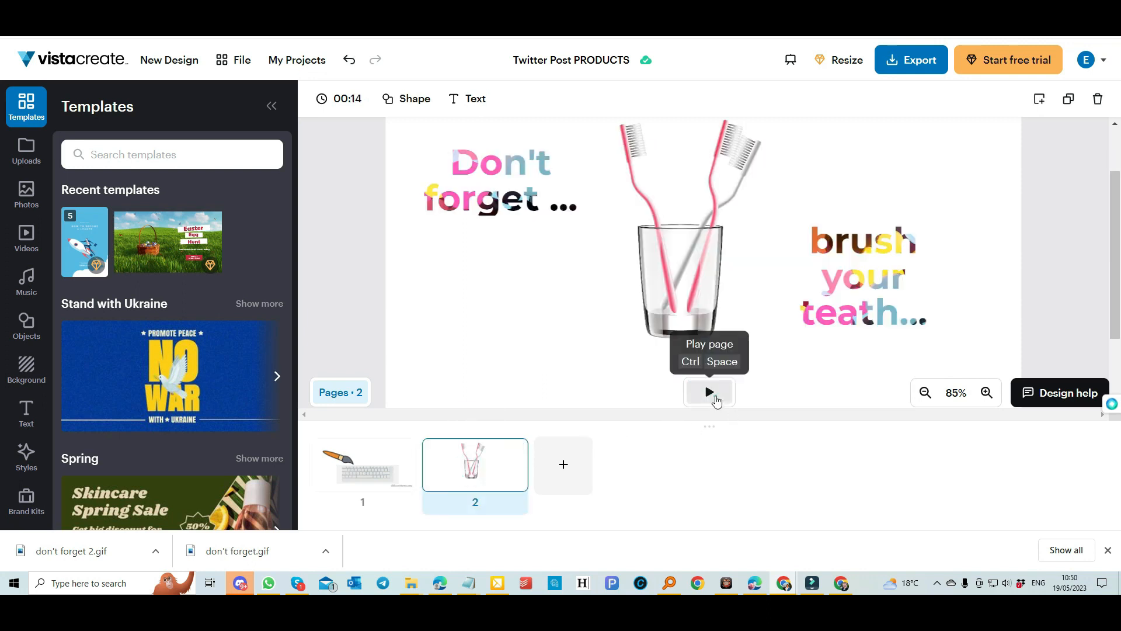
left_click(716, 399)
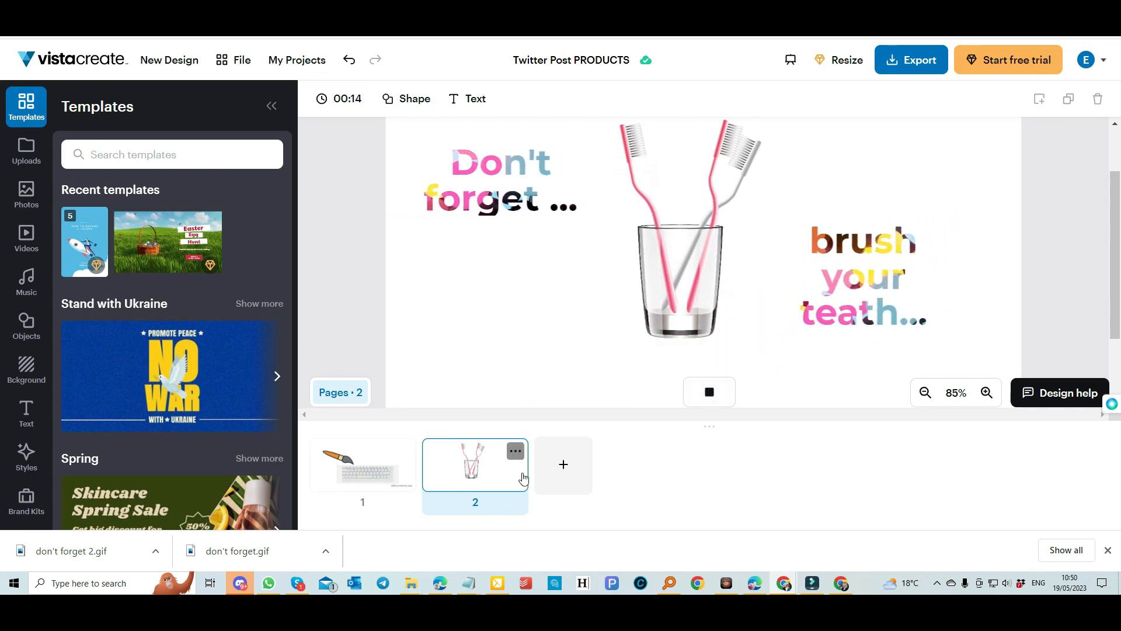
left_click_drag(500, 472, 378, 475)
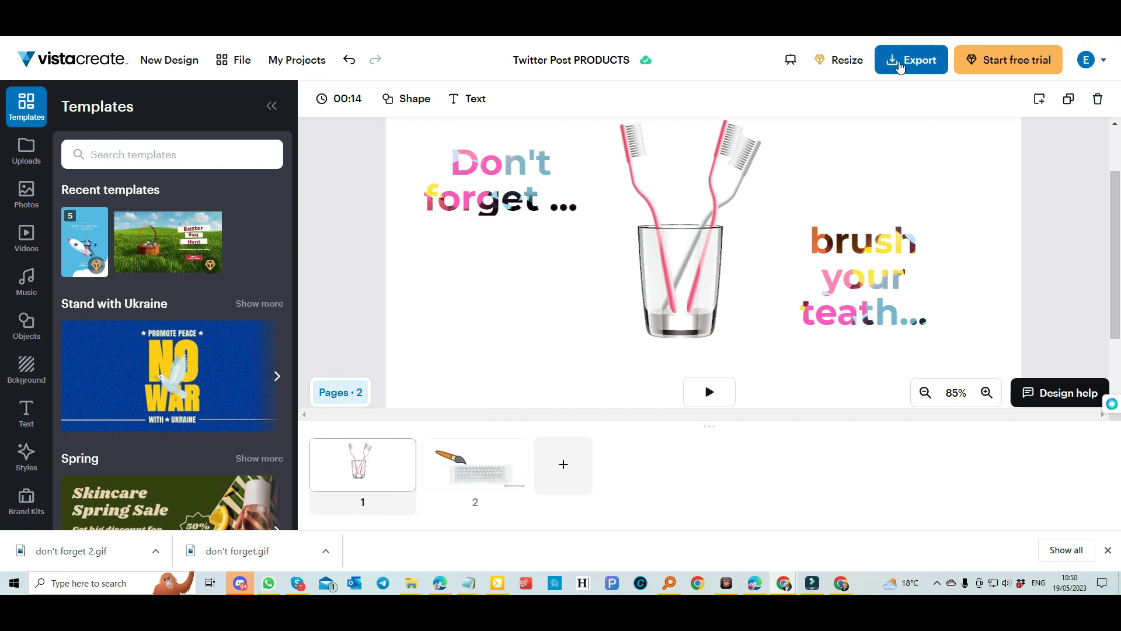
Pick GIF as the format, check the Download as formats, then download the two-page design as a GIF.
left_click(902, 67)
left_click(914, 242)
left_click(895, 292)
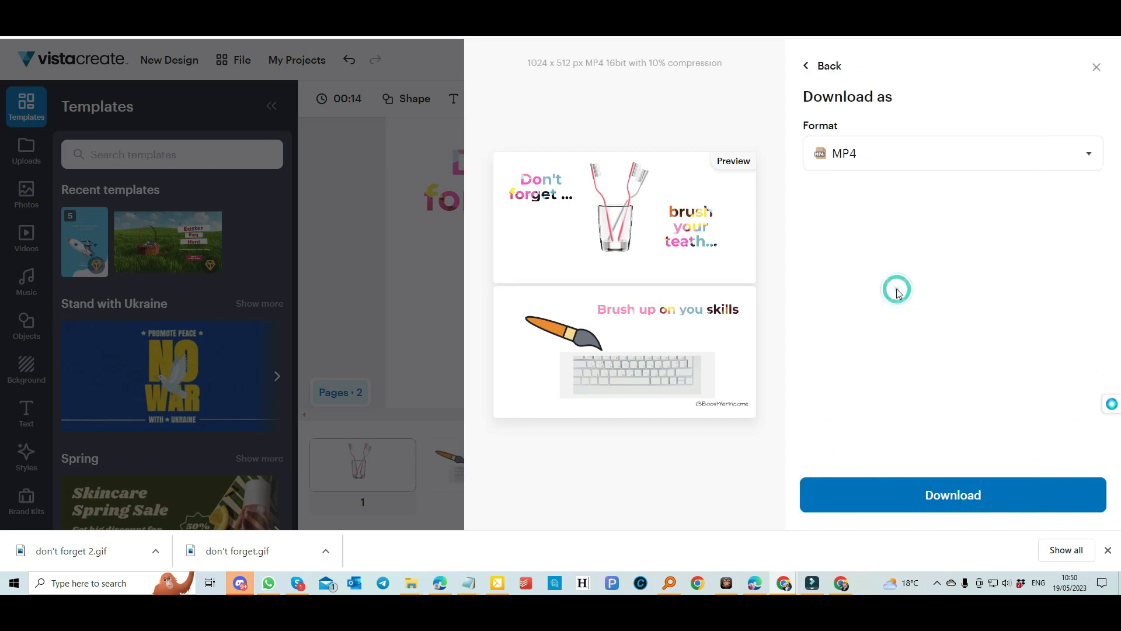
left_click(886, 153)
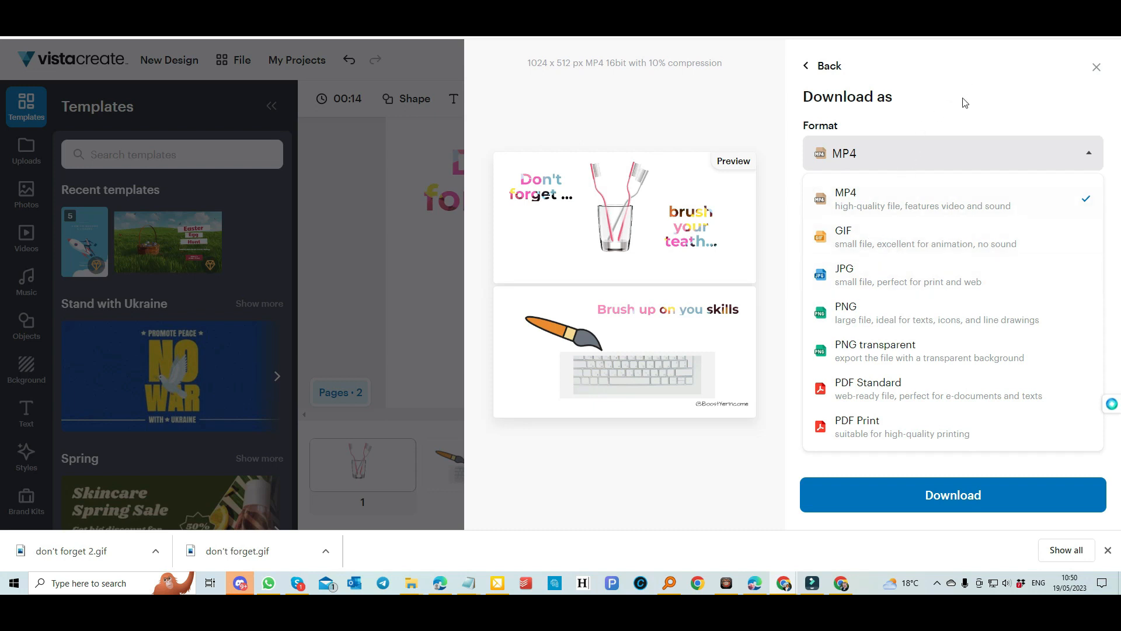
left_click(806, 66)
left_click(904, 234)
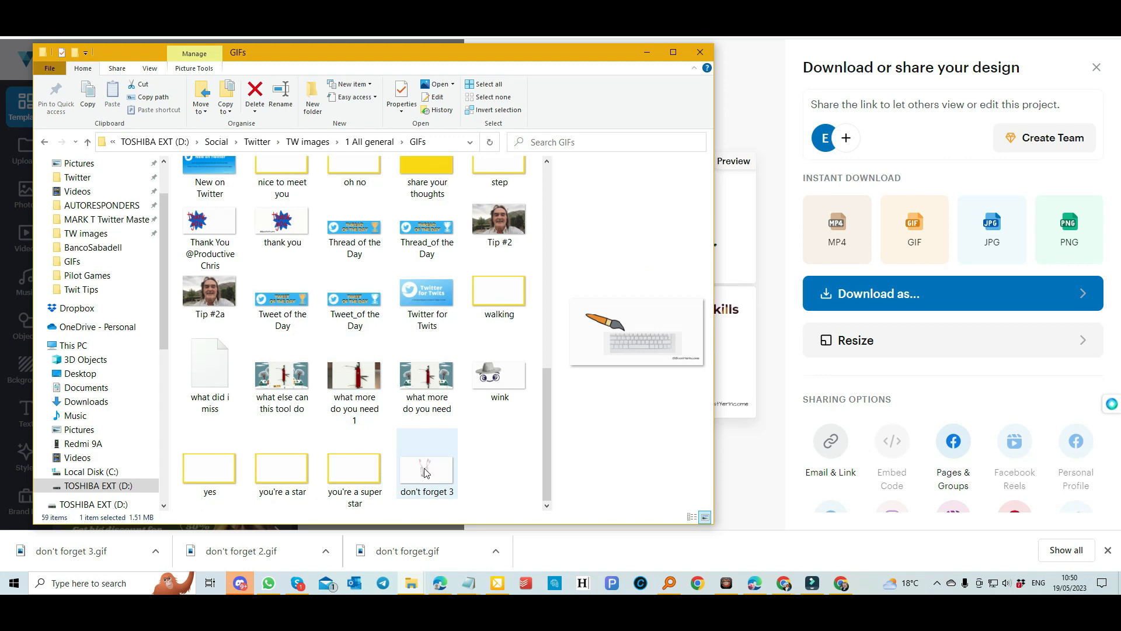
Save the GIF under the existing name 'don't forget 3'.
left_click(425, 470)
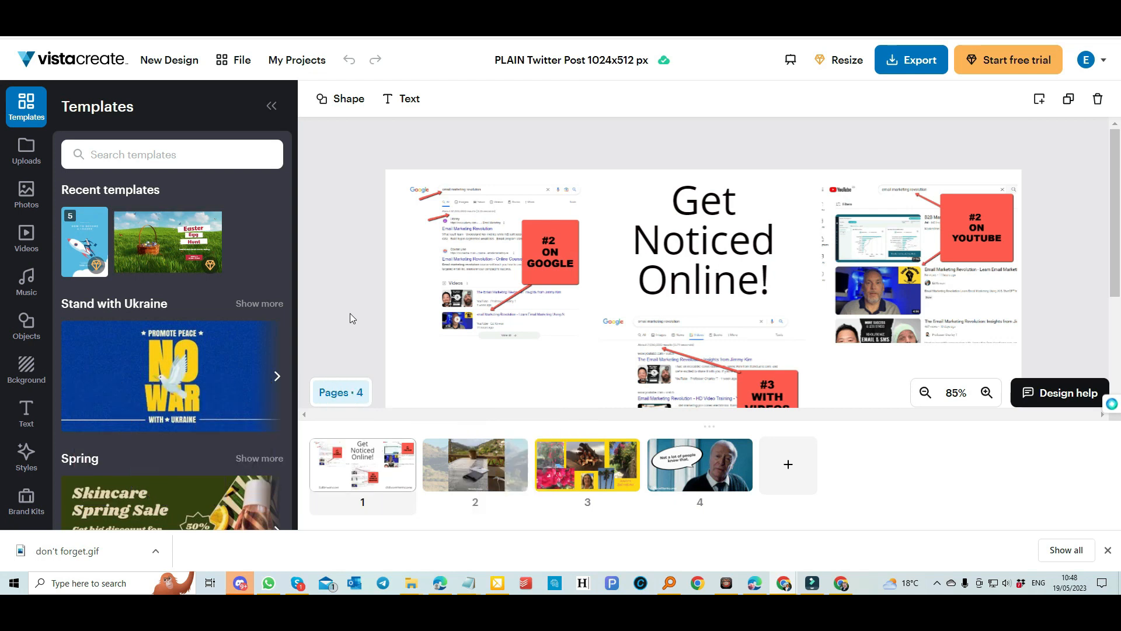
View pages 2–4 (terrace photo, birthday collage, speech-bubble photo), then bring up the export panel.
scroll(637, 269, "down", 3)
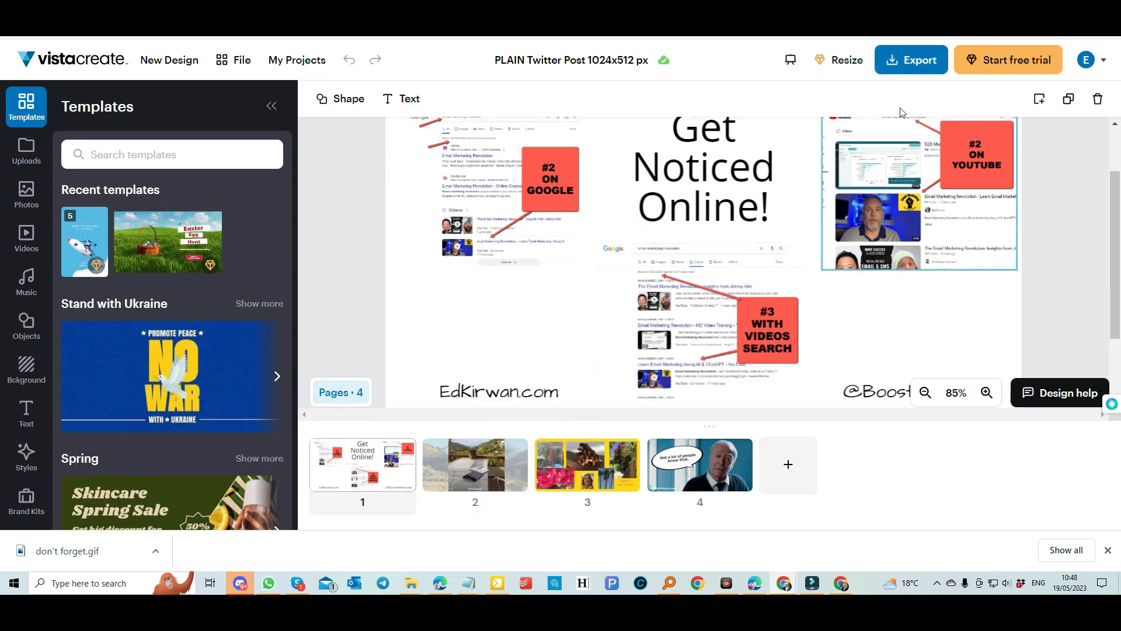
left_click(458, 462)
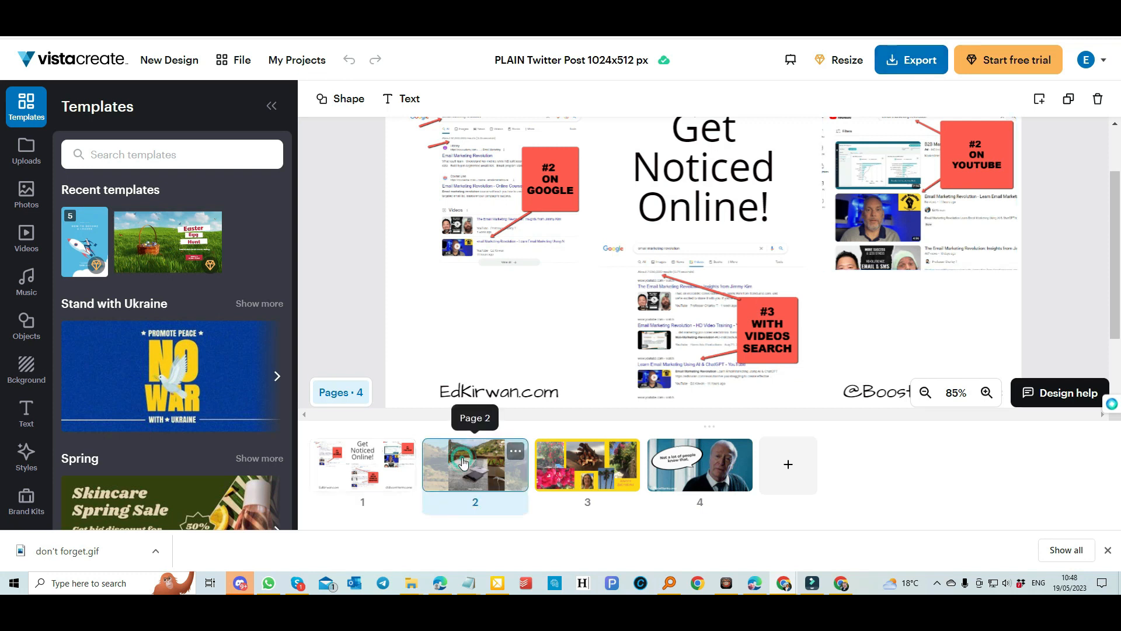
left_click(602, 469)
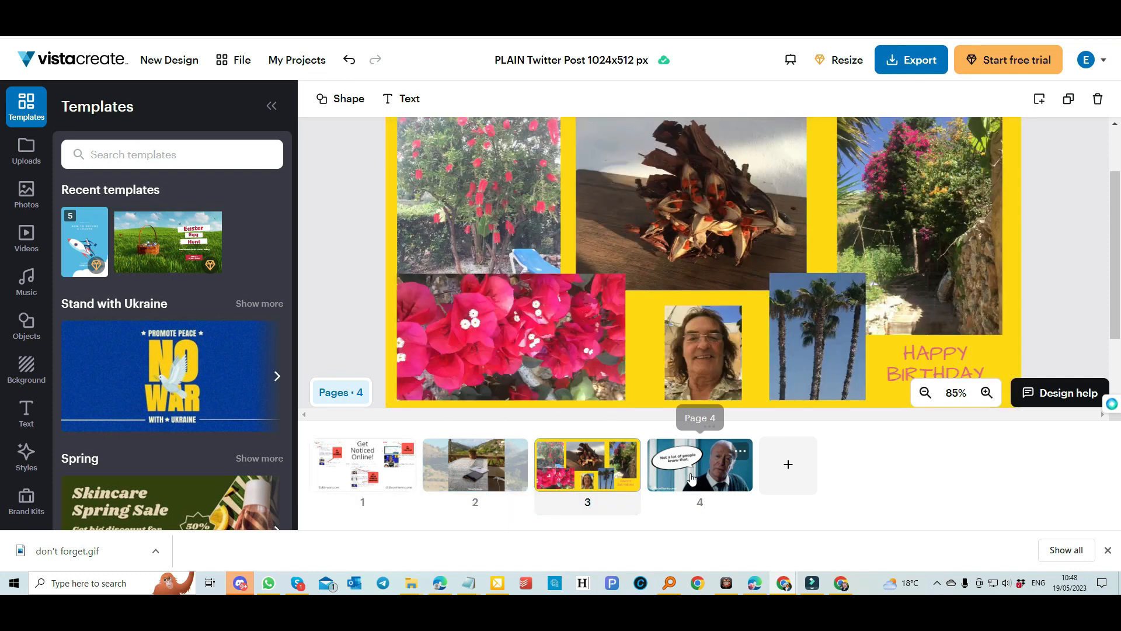
left_click(680, 464)
left_click(912, 69)
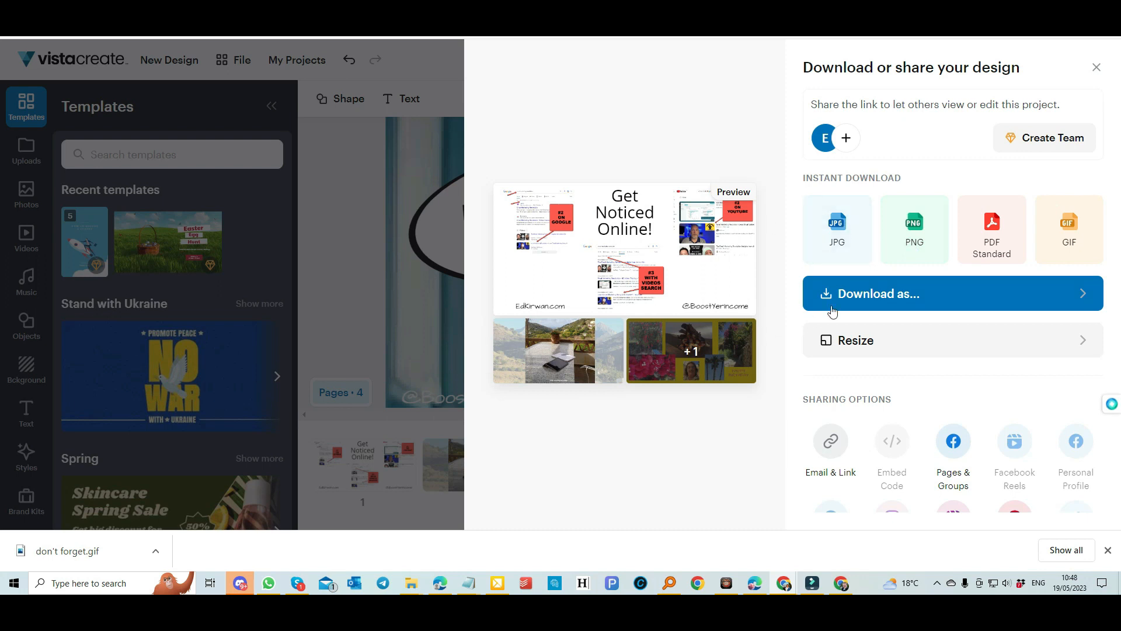
Limit the Standard Definition JPG download to page 3, the birthday collage, and close the settings.
left_click(855, 291)
left_click(926, 374)
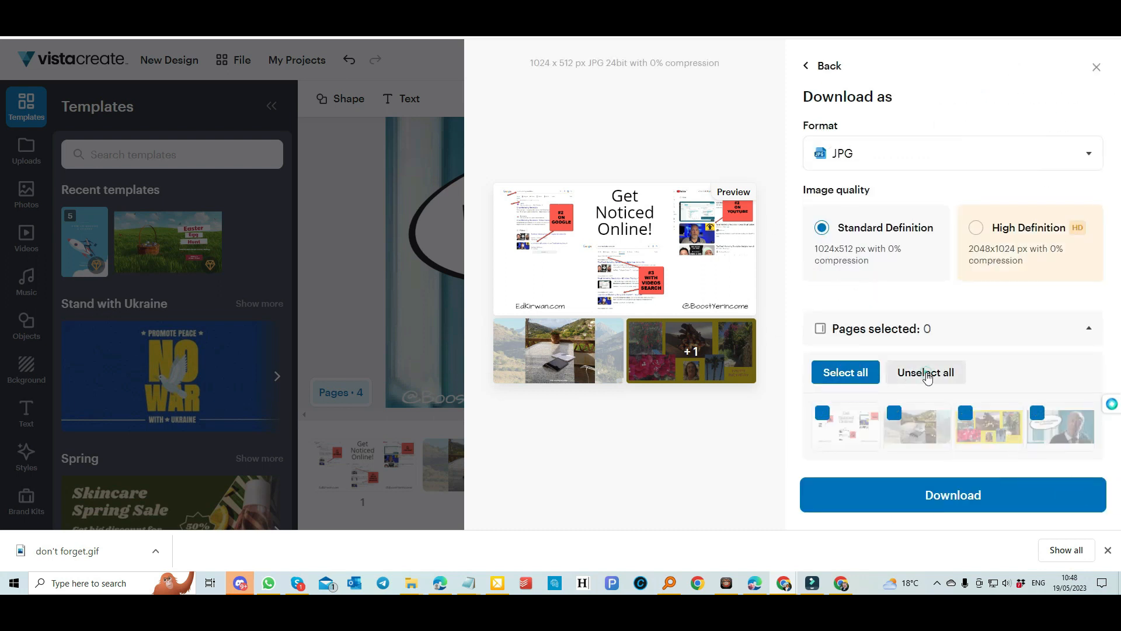
left_click(966, 423)
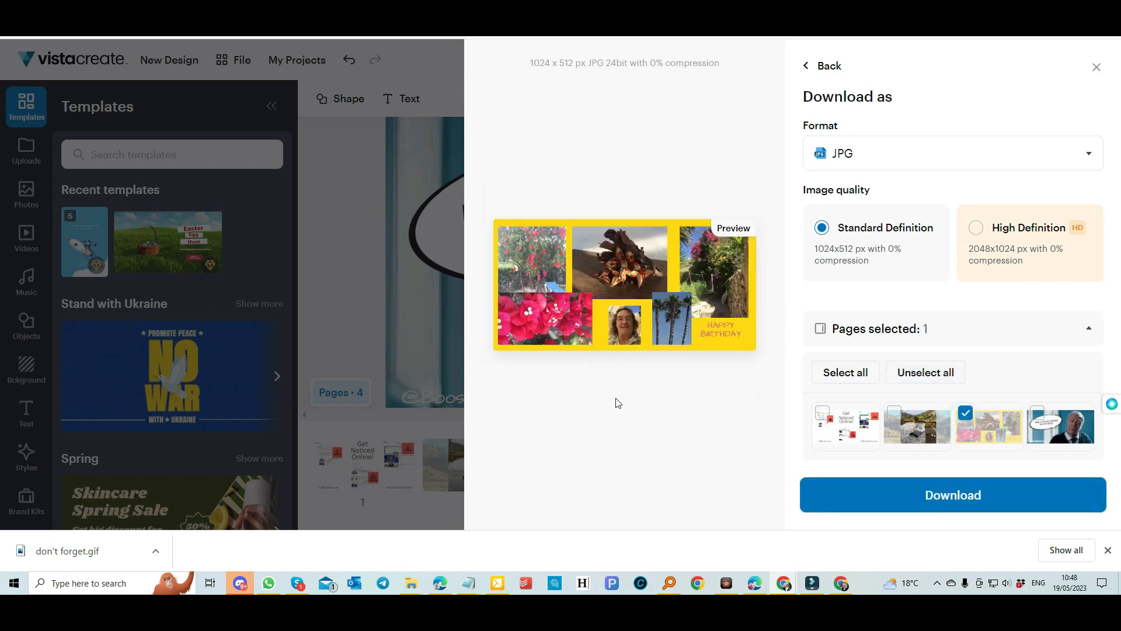
left_click(1095, 67)
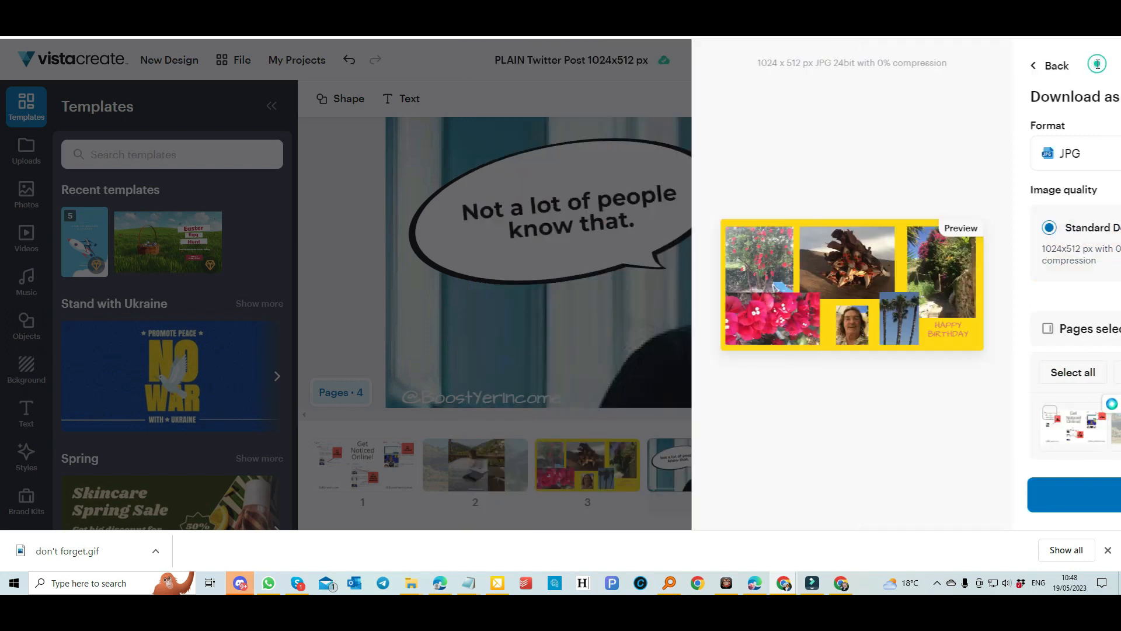